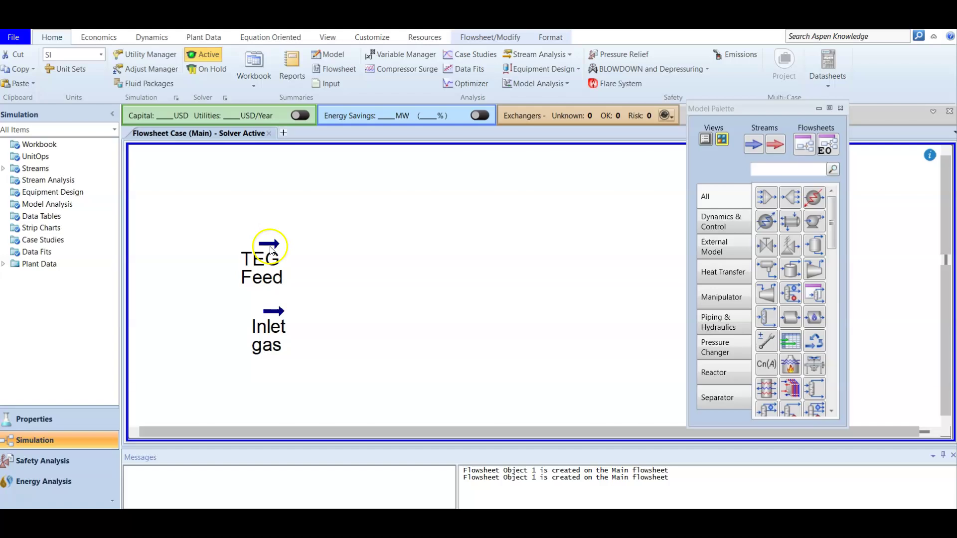
- Move the TEG Feed stream farther above Inlet gas and place a Stream Saturator beside the Inlet gas stream
drag(268, 262, 273, 234)
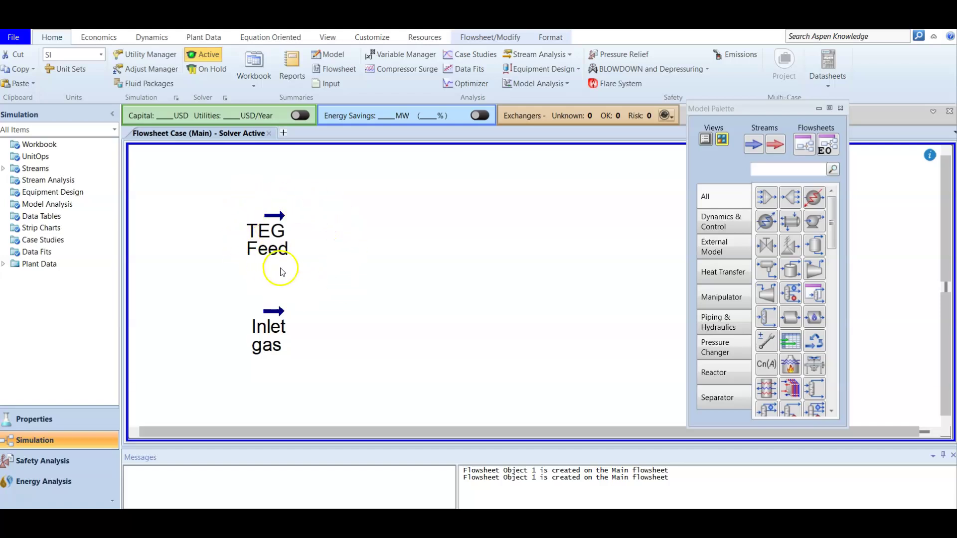
mouse_move(279, 334)
mouse_move(282, 314)
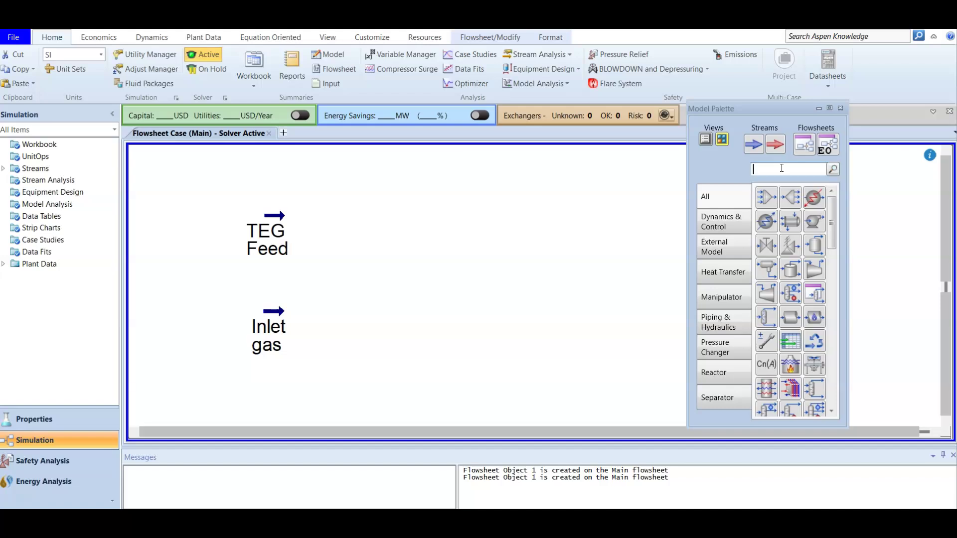
text(satu)
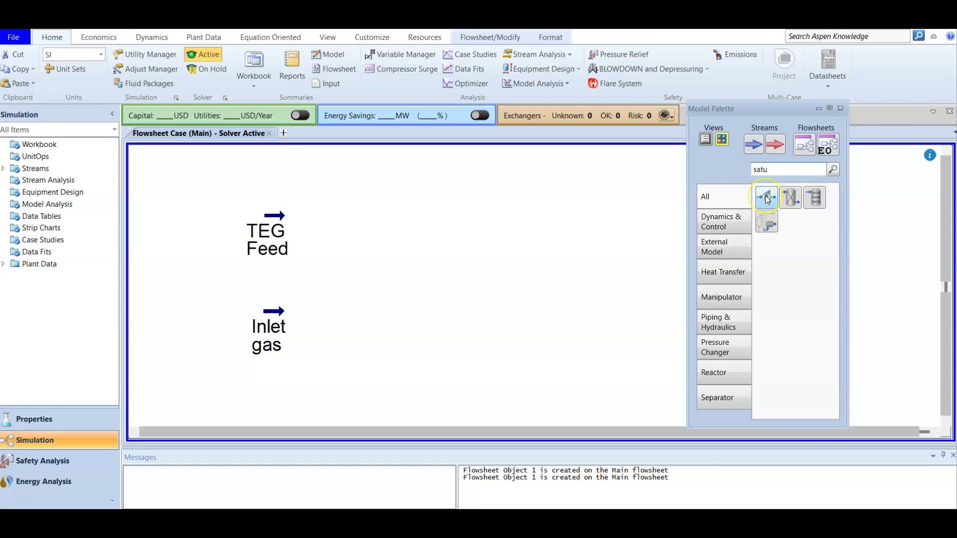
drag(763, 197, 344, 403)
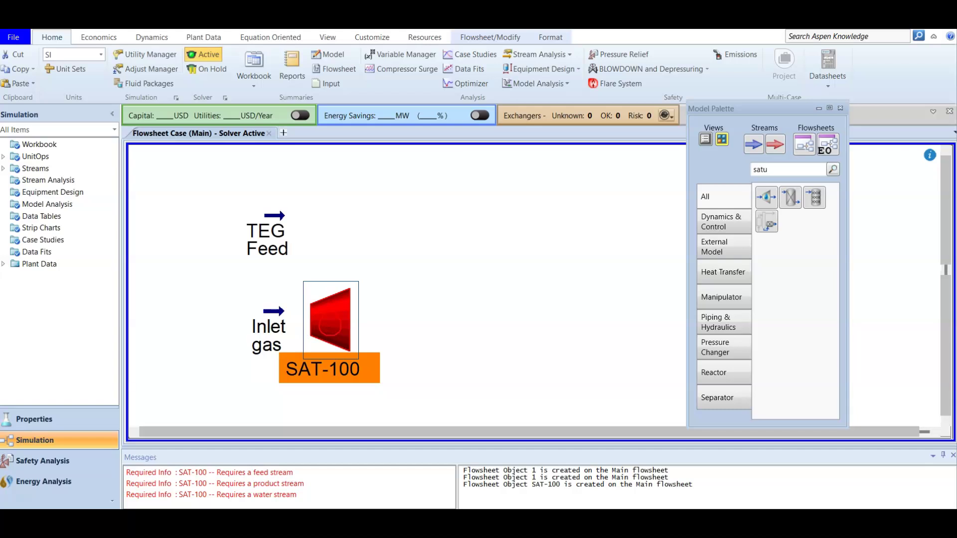
- Rename the new stream saturator as Feed saturate
double_click(328, 302)
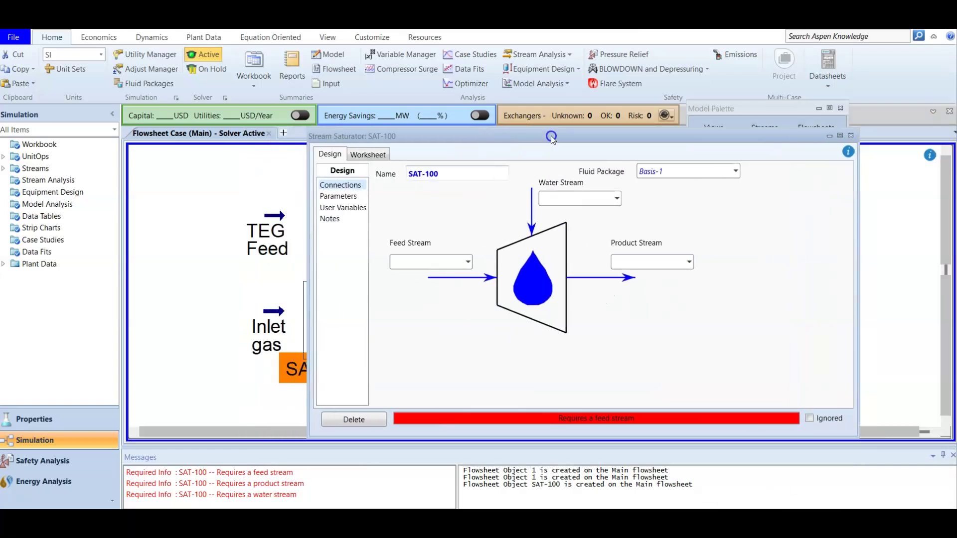
click(434, 175)
text(F)
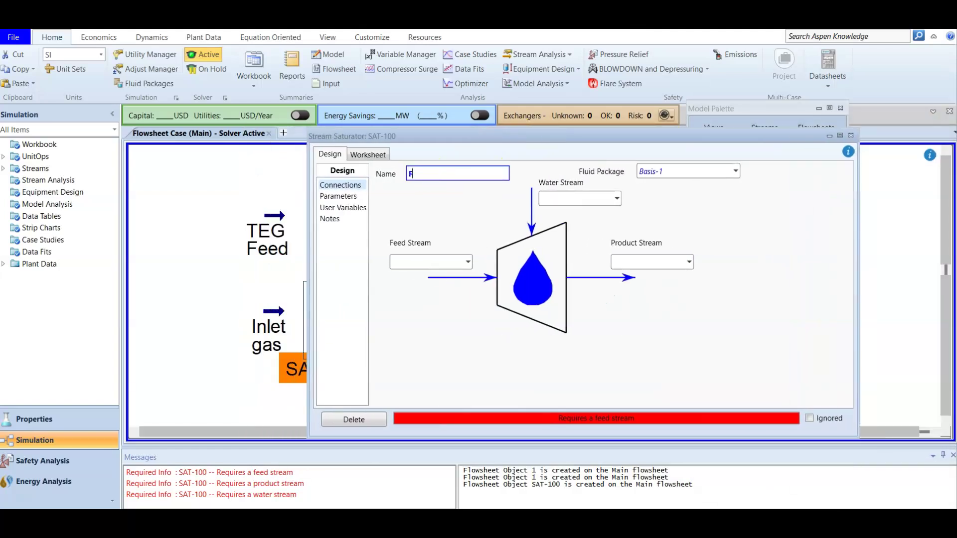
text(eed saturate)
- Connect Inlet gas as the saturator's feed stream and create the product stream Gas to Contactor
click(468, 261)
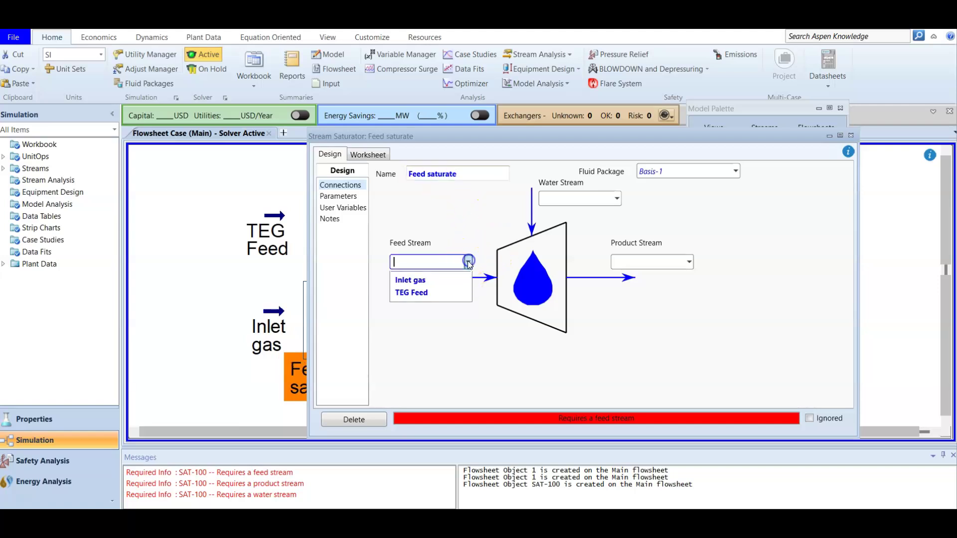
click(443, 280)
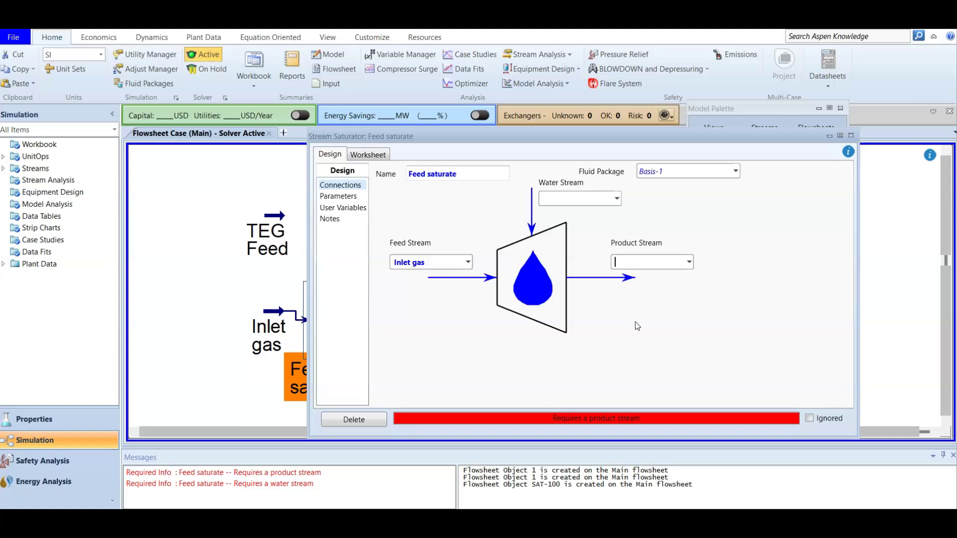
text(Gas to Contactor)
click(633, 321)
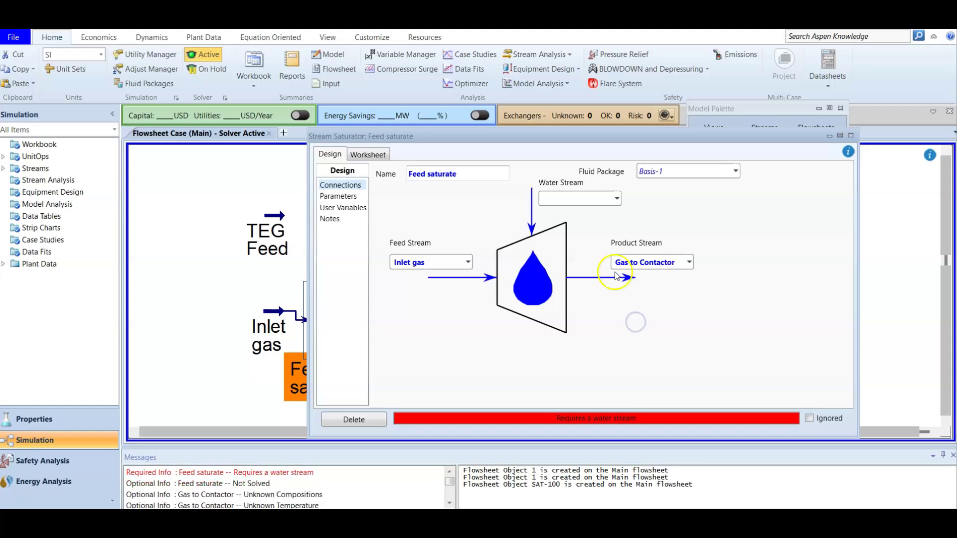
- Create the saturator's water stream with the name water to saturate and close the saturator's settings
click(616, 199)
click(617, 199)
click(576, 195)
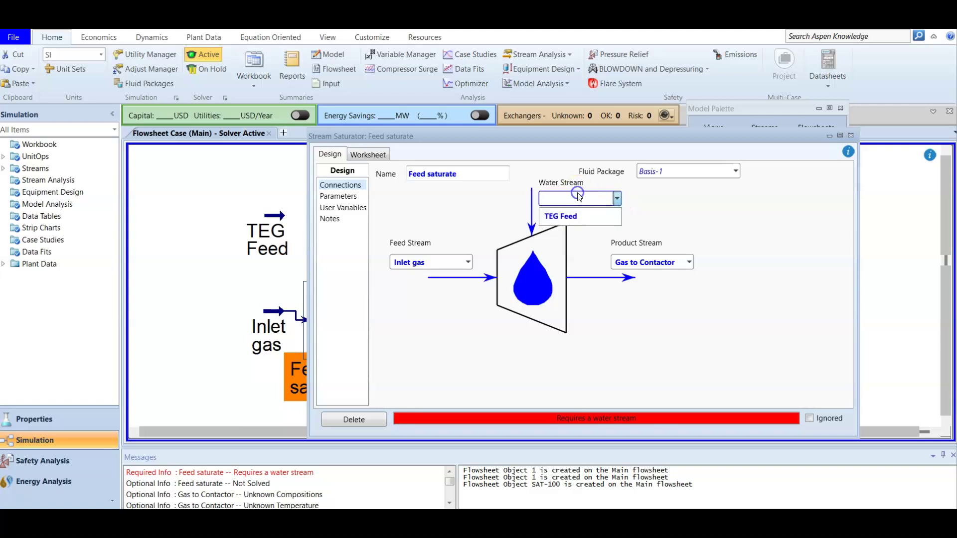
click(575, 195)
text(wa)
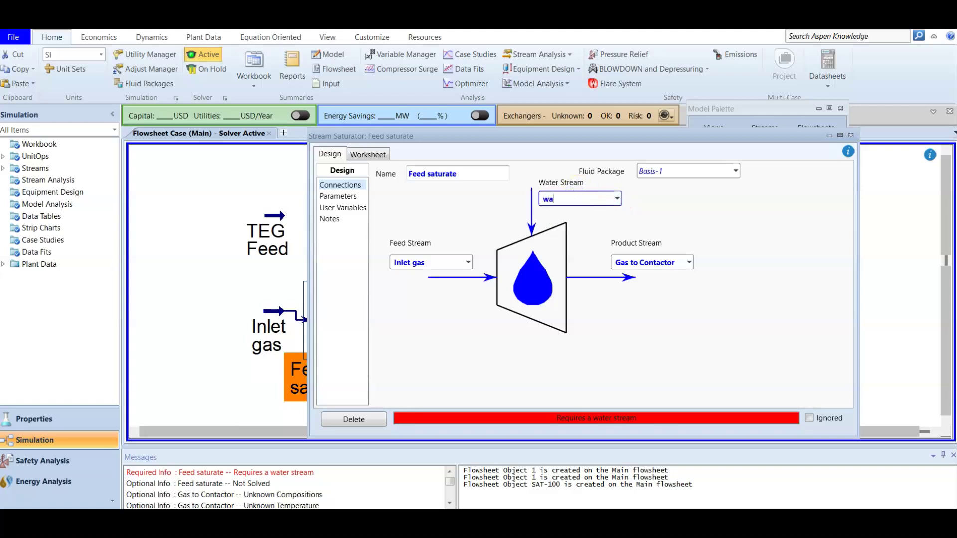
text(ter to saturate)
key(Return)
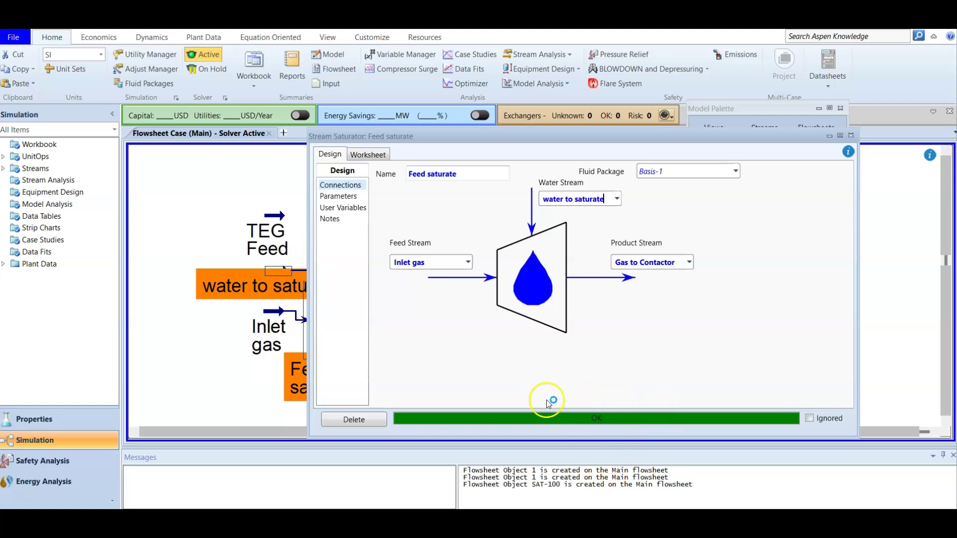
click(850, 135)
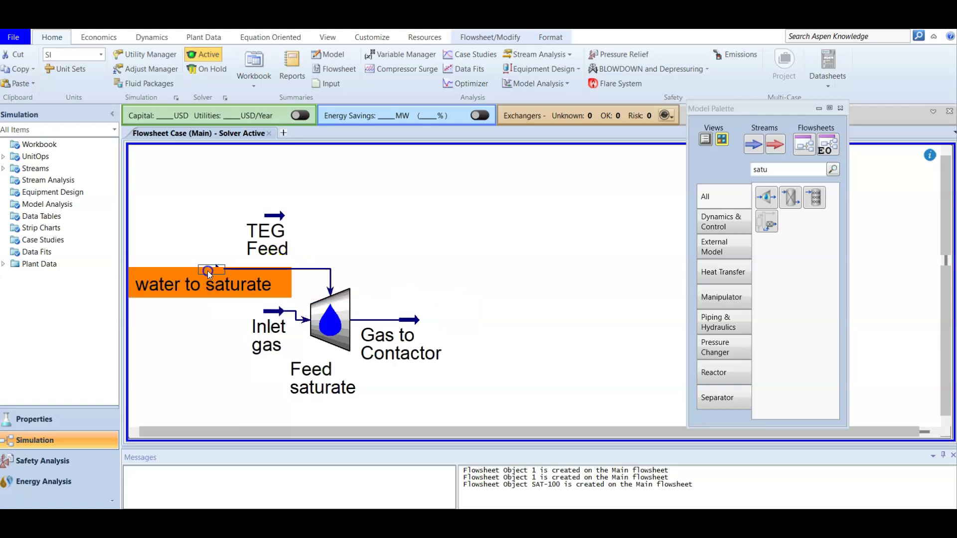
- Space the water to saturate and Inlet gas streams farther from the saturator, lining Inlet gas up with its inlet
mouse_move(206, 269)
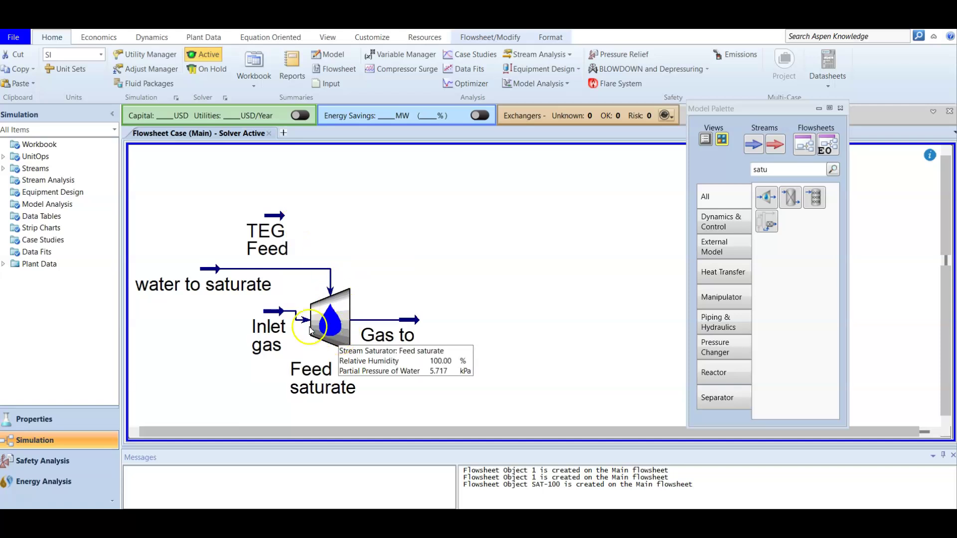
mouse_move(269, 312)
drag(269, 311, 223, 325)
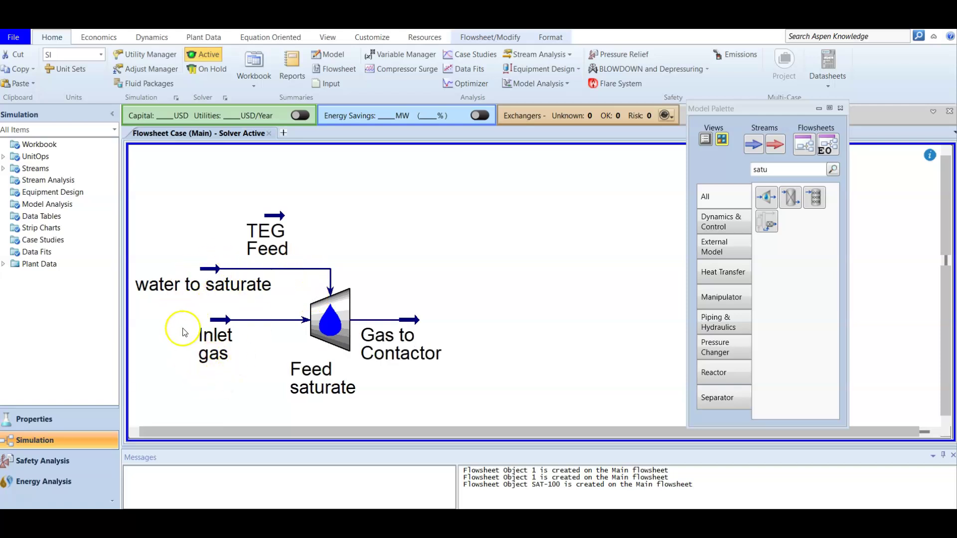
mouse_move(209, 286)
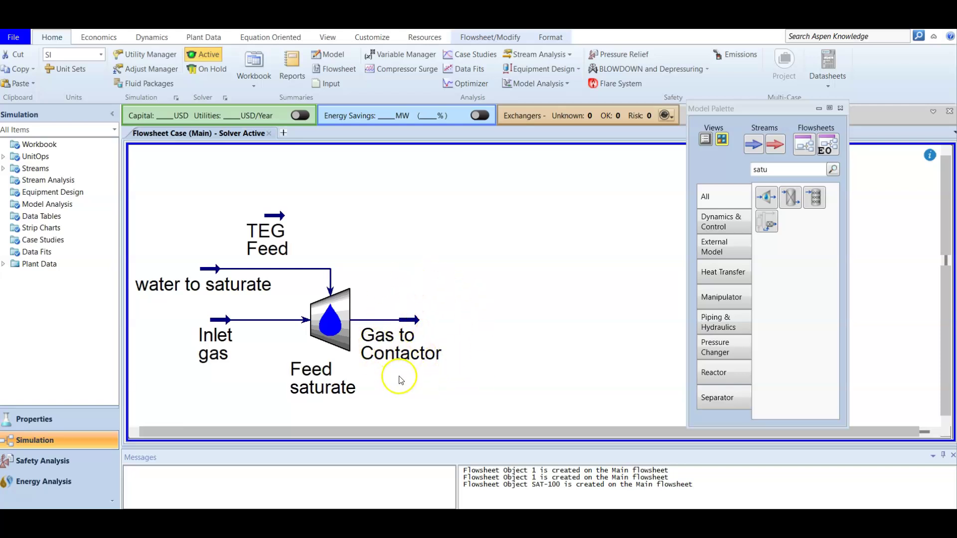
click(566, 55)
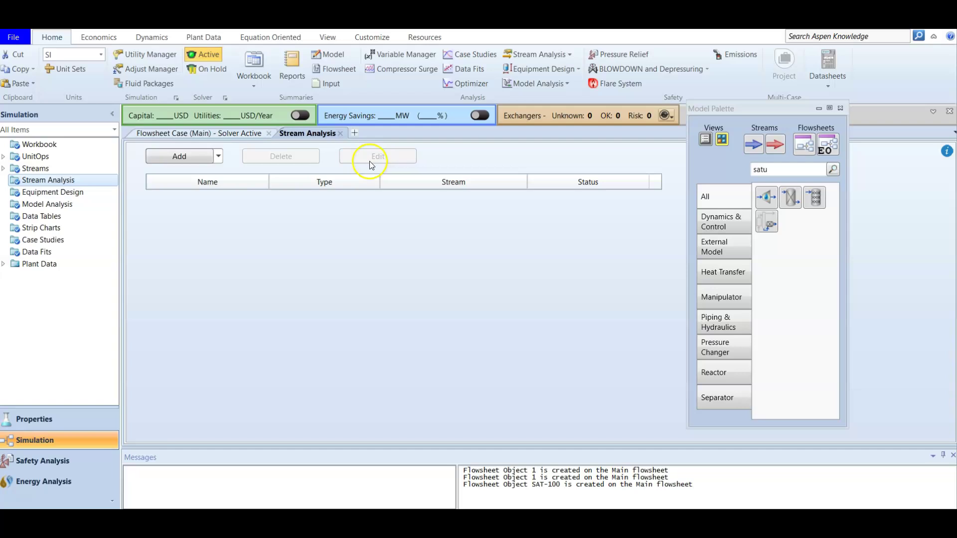
click(571, 55)
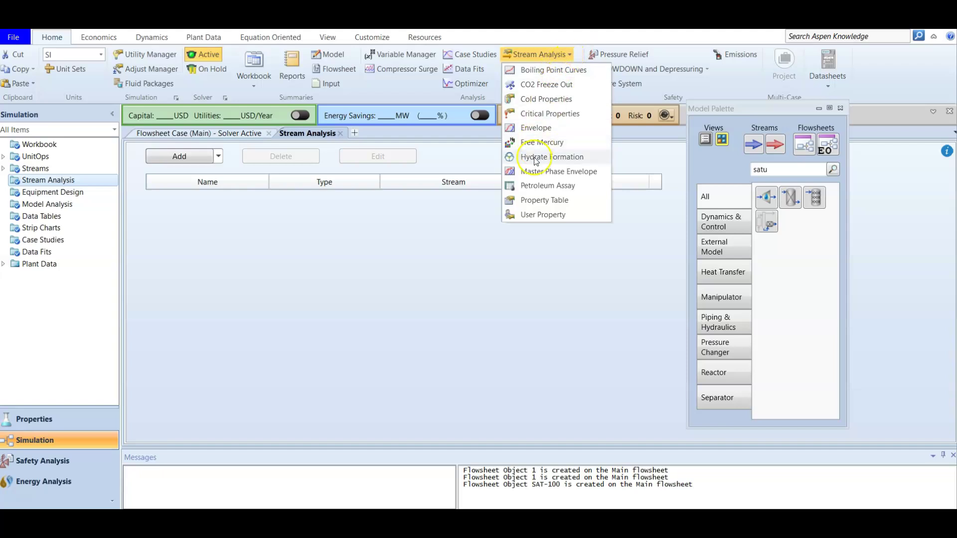
click(206, 134)
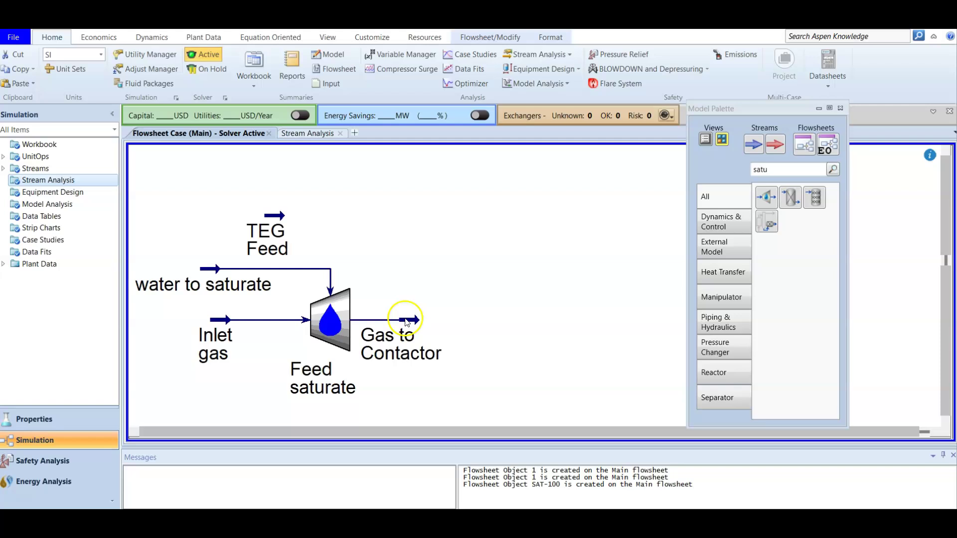
- Attach a Hydrate Formation analysis to the Gas to Contactor stream
click(405, 319)
double_click(405, 319)
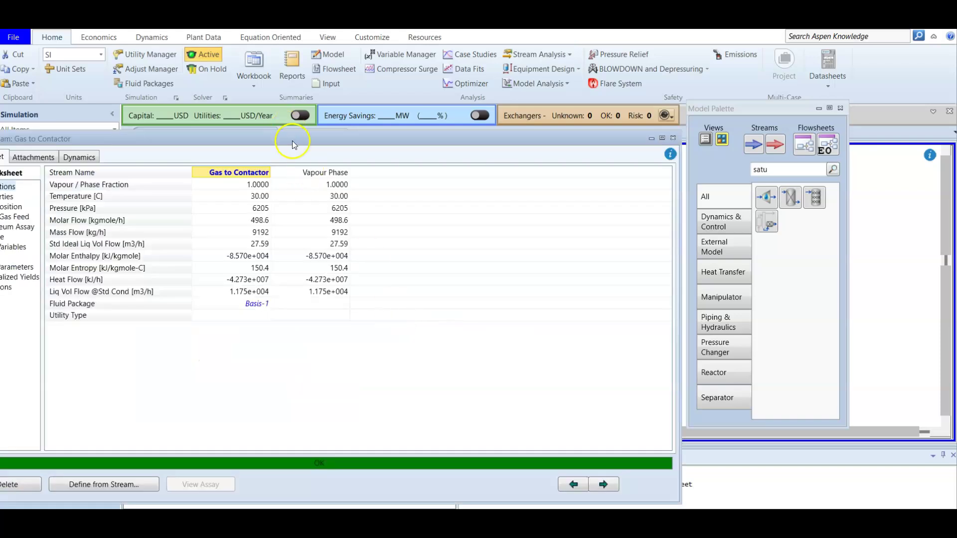
drag(292, 140, 453, 118)
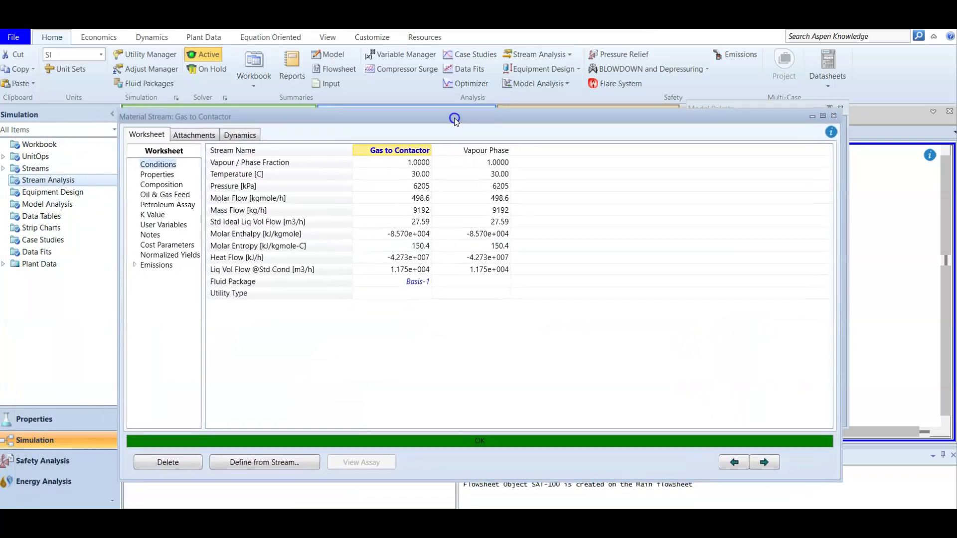
click(194, 134)
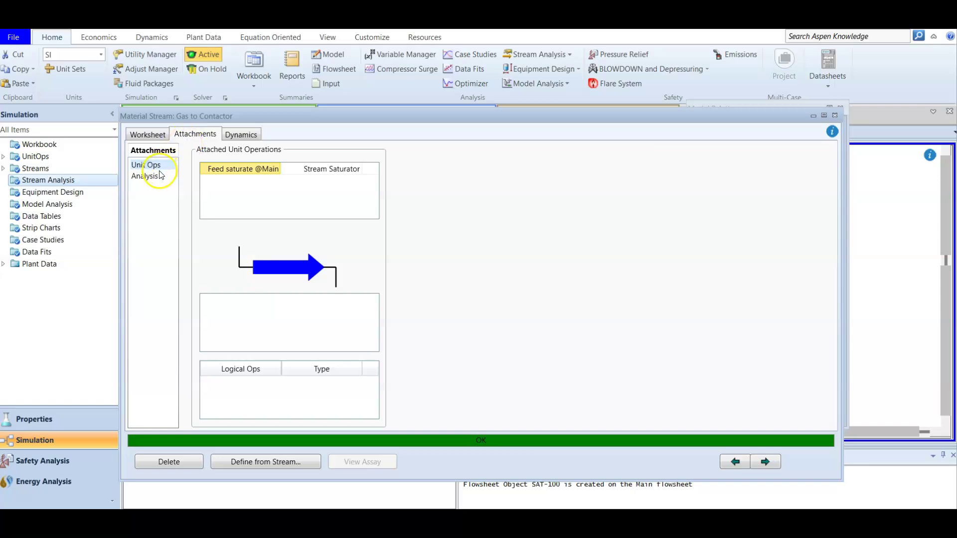
click(142, 177)
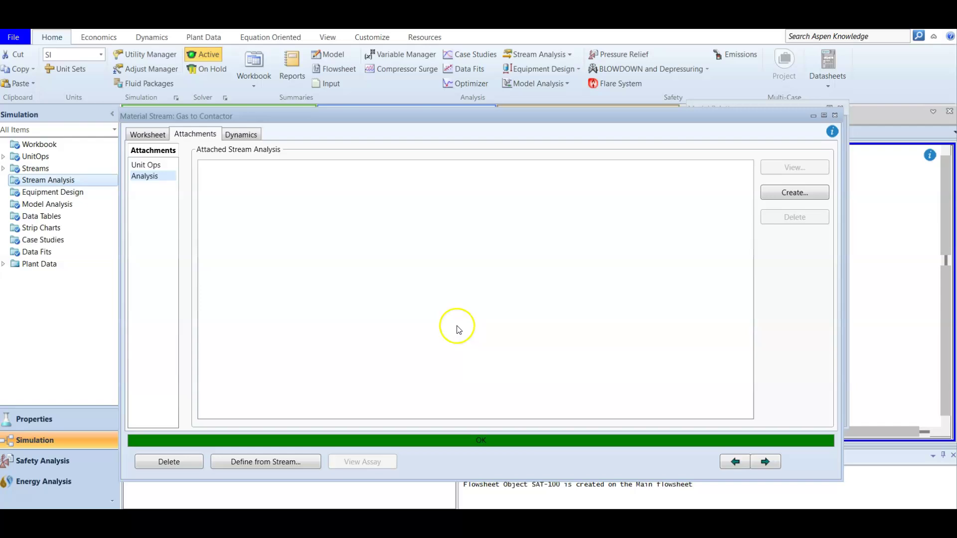
click(790, 193)
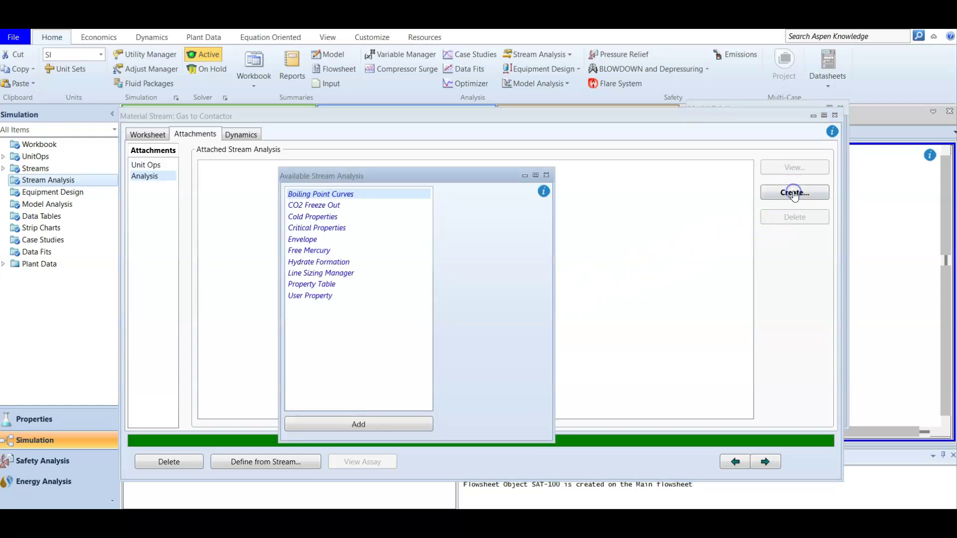
click(299, 261)
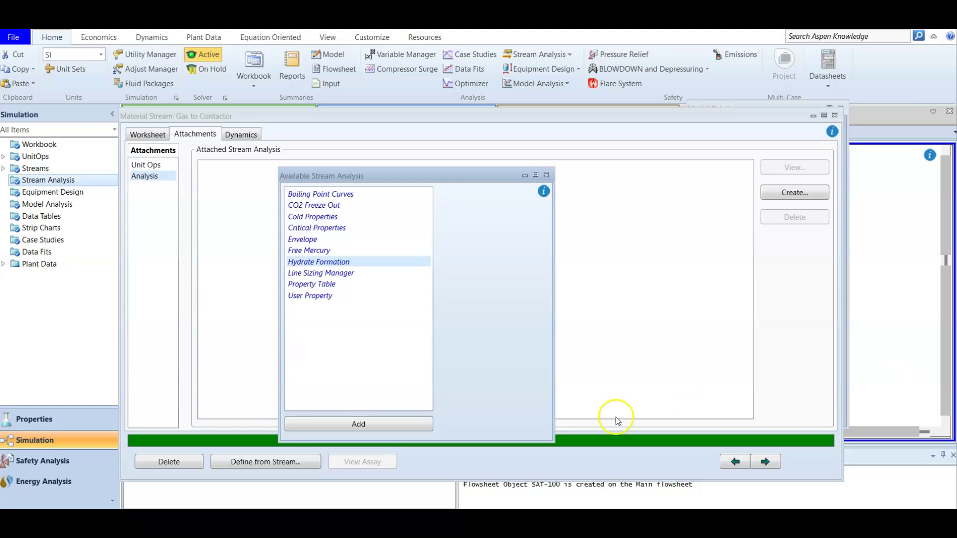
click(339, 427)
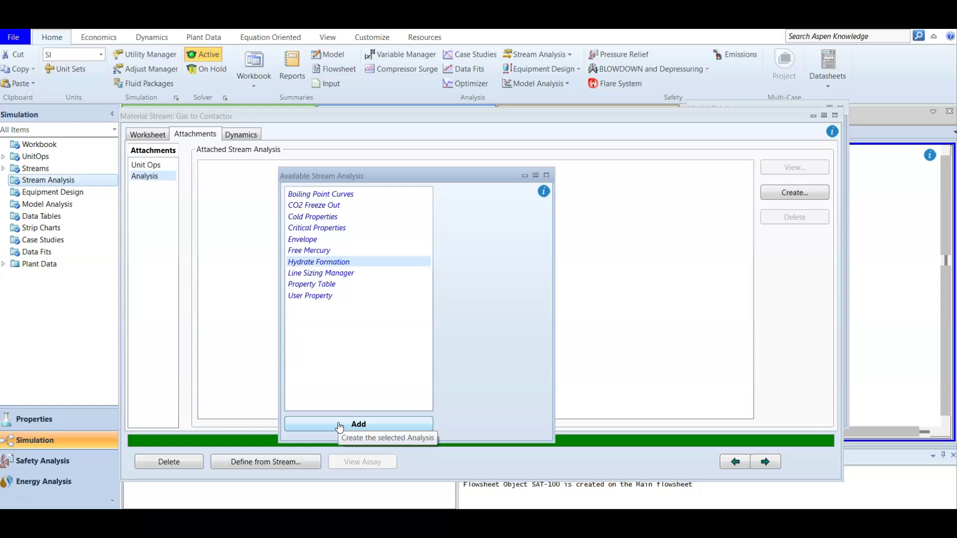
click(340, 425)
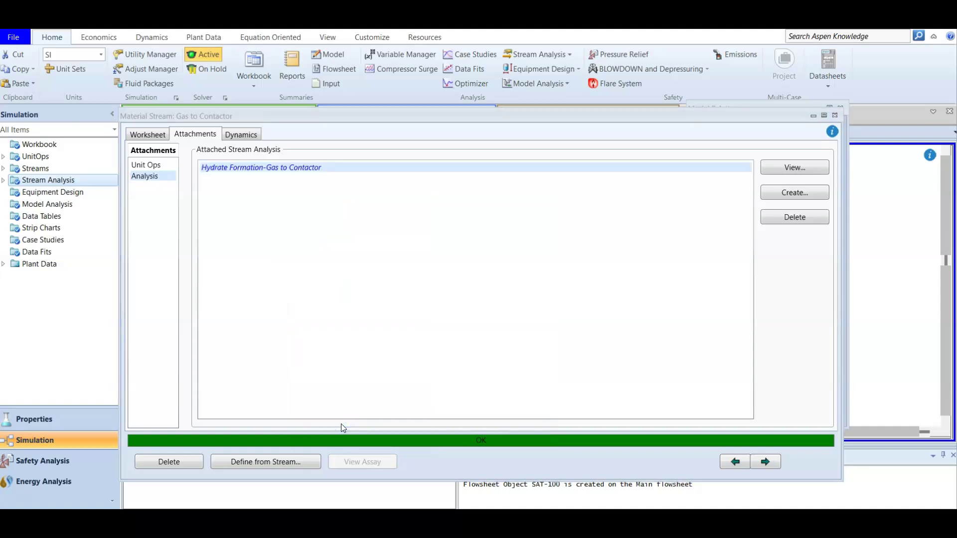
- Examine the hydrate formation temperature and pressure for Gas to Contactor, and close the analysis and stream windows
click(366, 254)
double_click(347, 167)
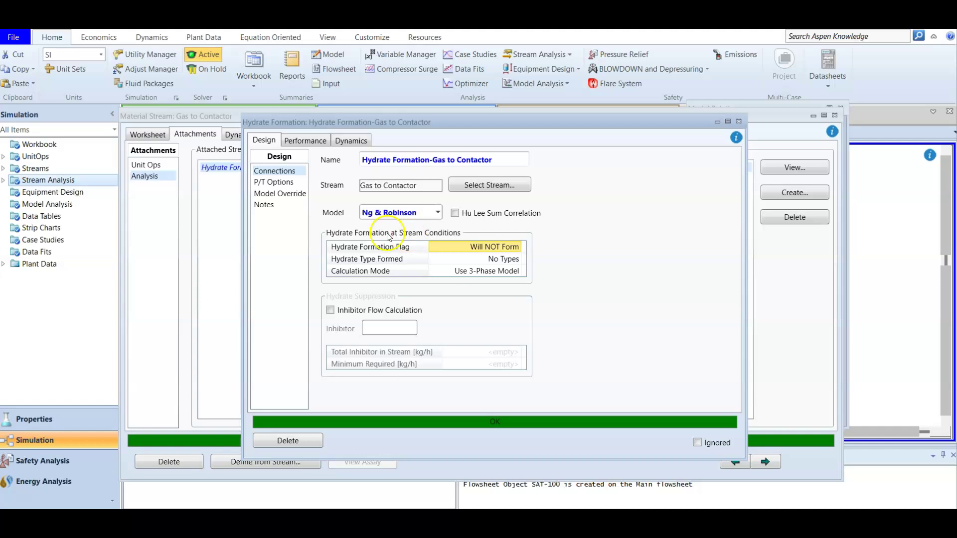
click(306, 140)
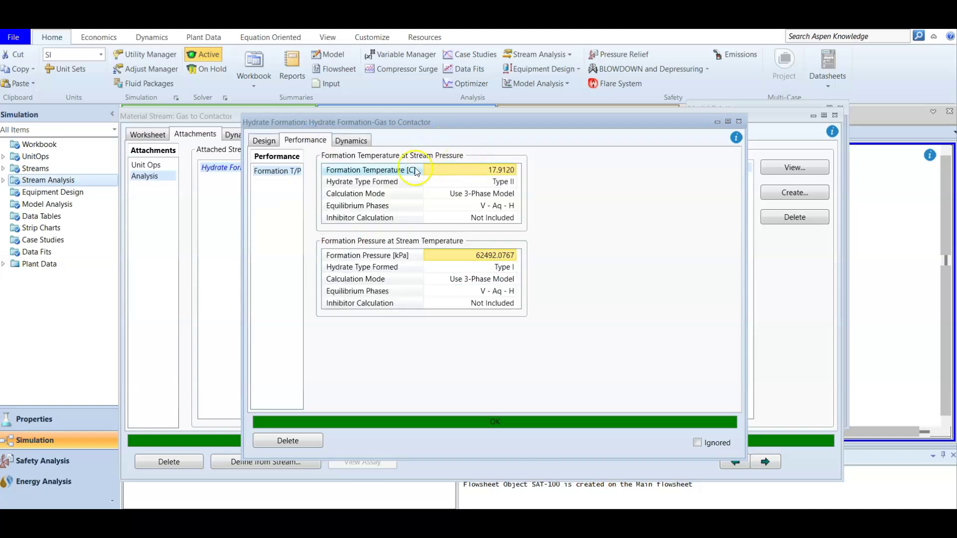
click(349, 179)
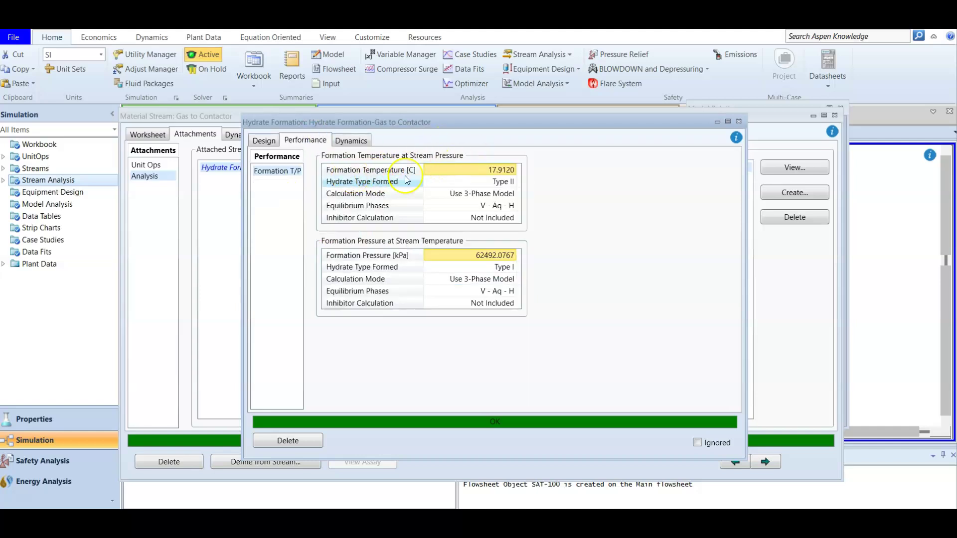
click(483, 175)
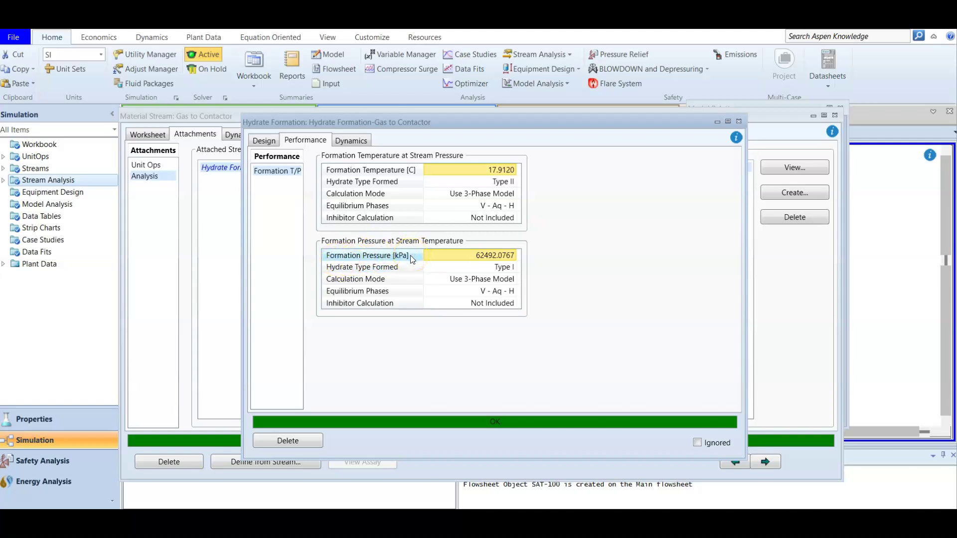
mouse_move(487, 261)
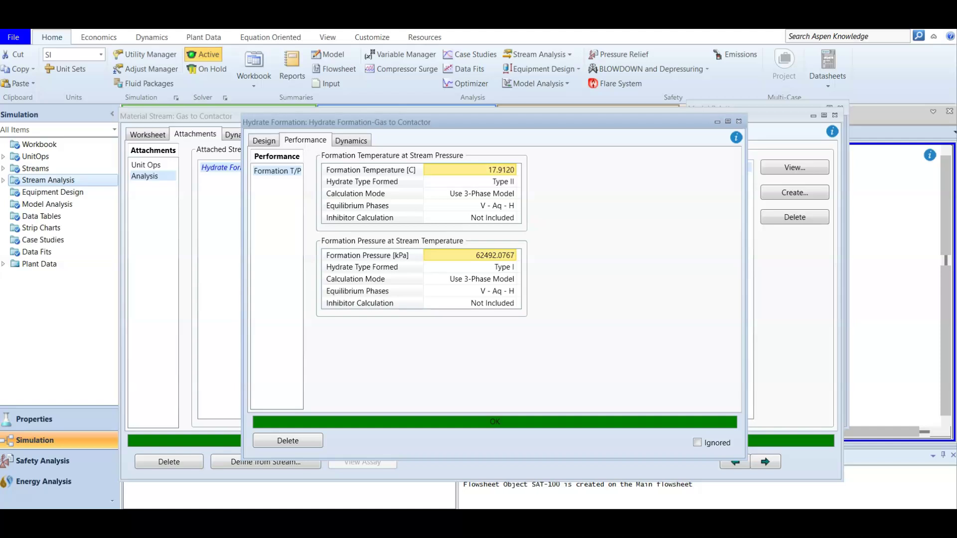
click(739, 121)
click(834, 115)
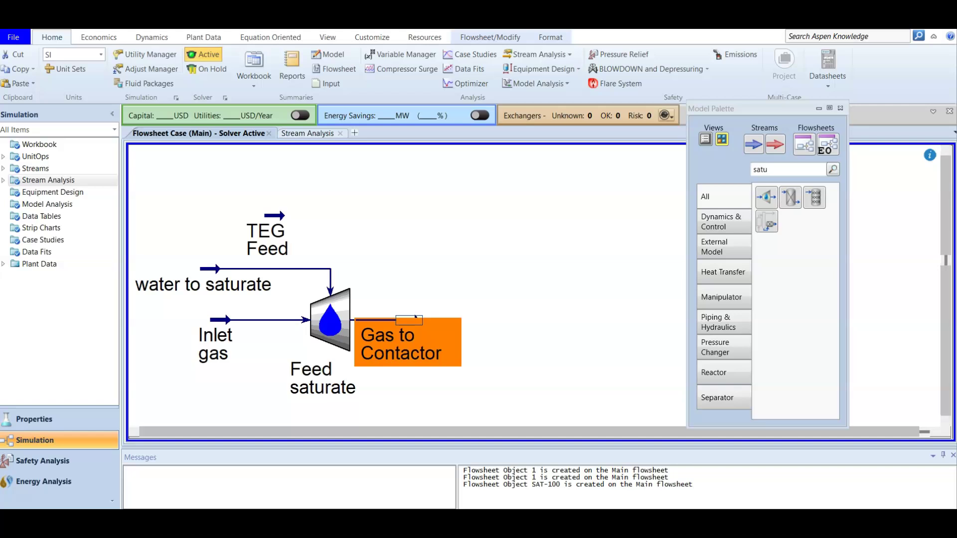
- Find the Absorber model and place one on the flowsheet beyond the Gas to Contactor stream
double_click(769, 169)
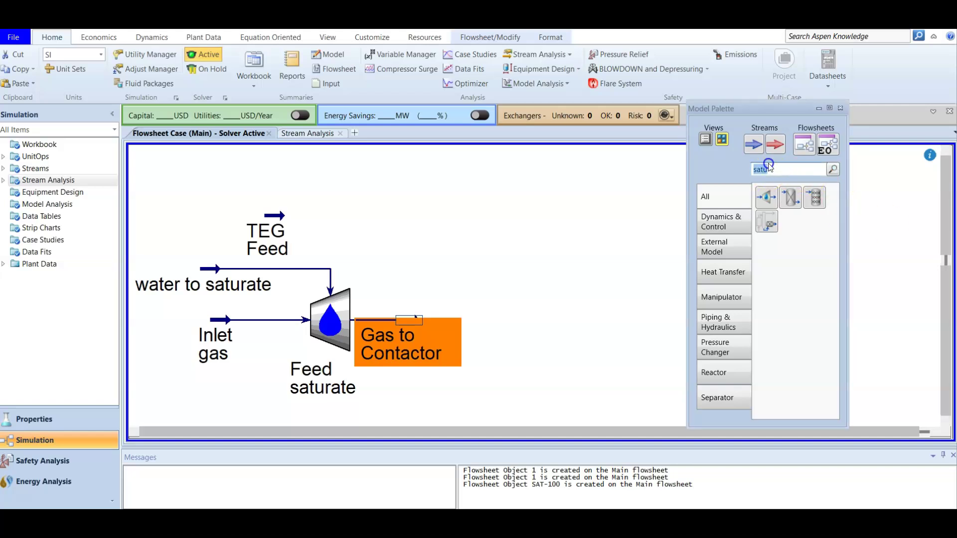
text(absor)
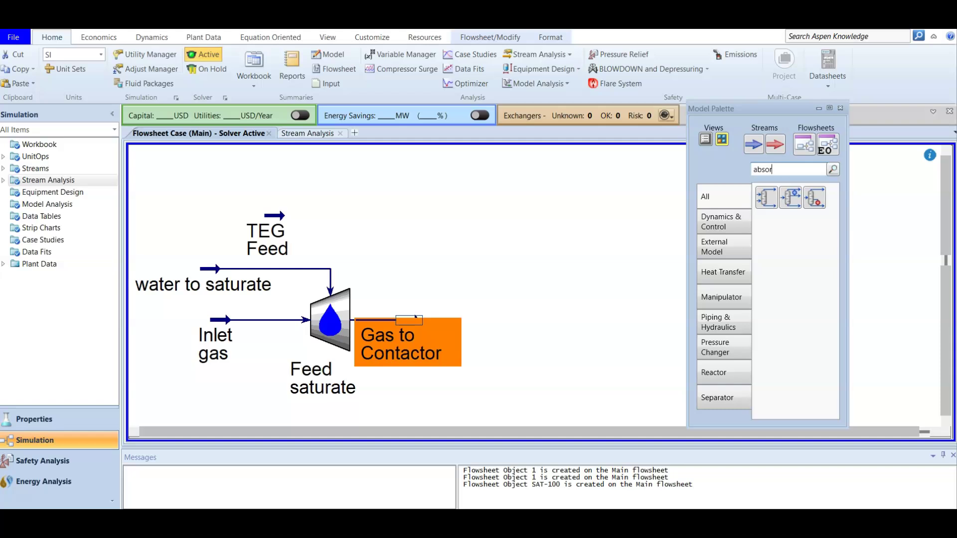
click(763, 199)
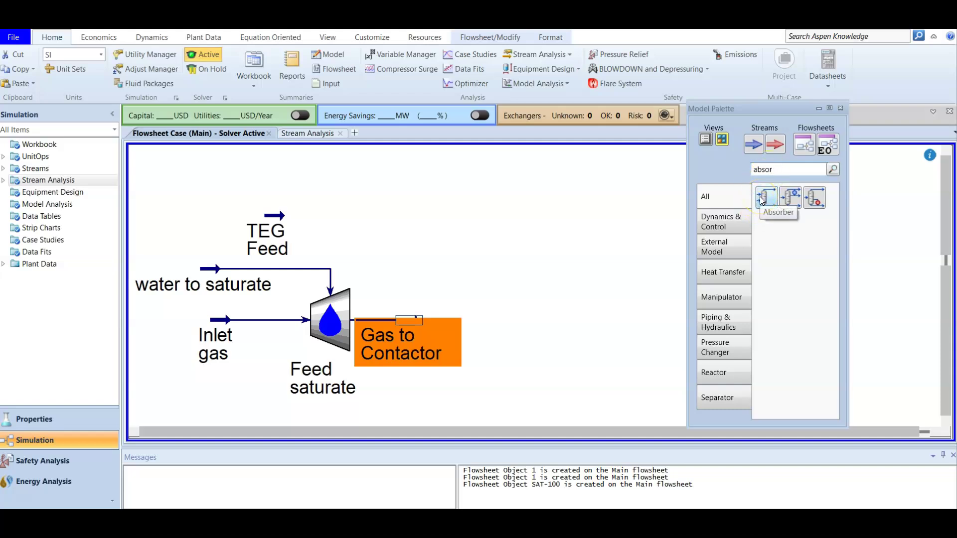
click(571, 413)
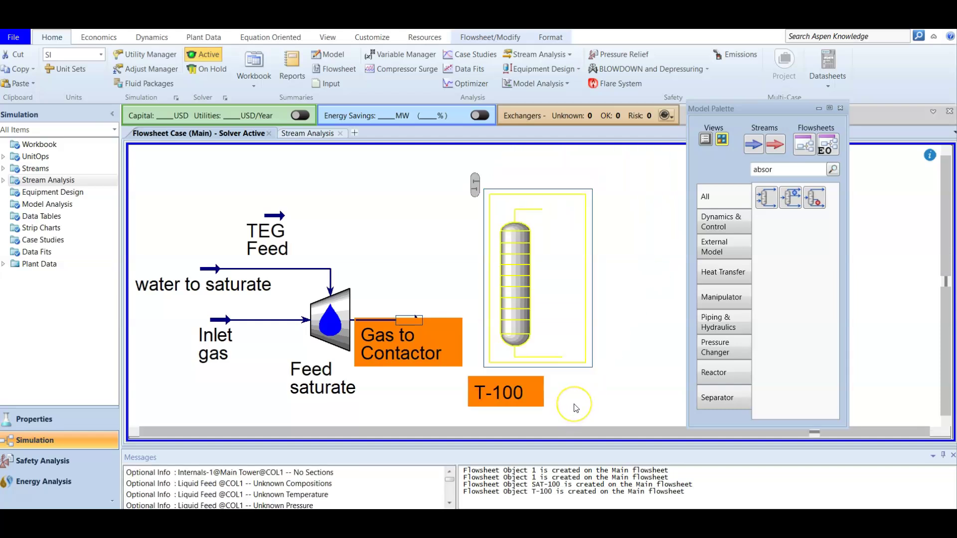
click(558, 292)
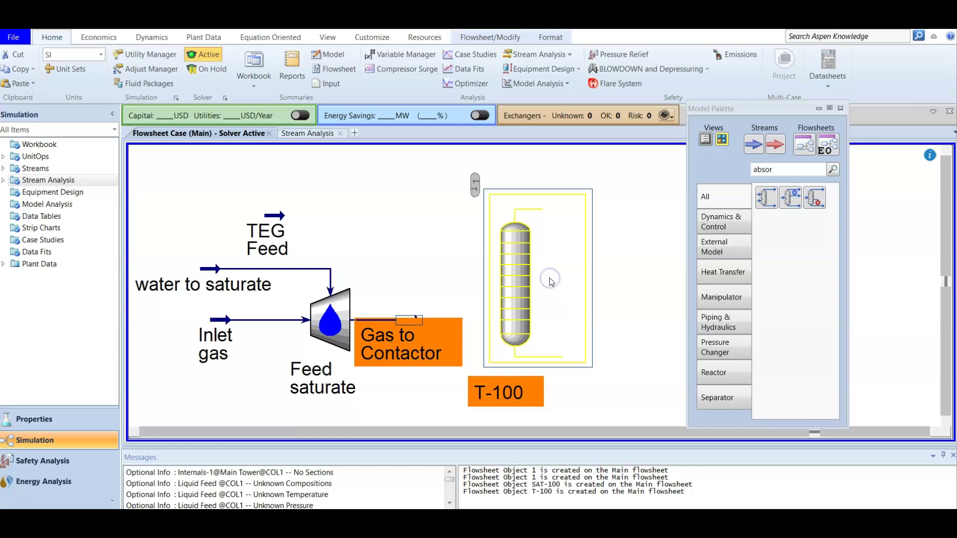
click(552, 278)
click(620, 278)
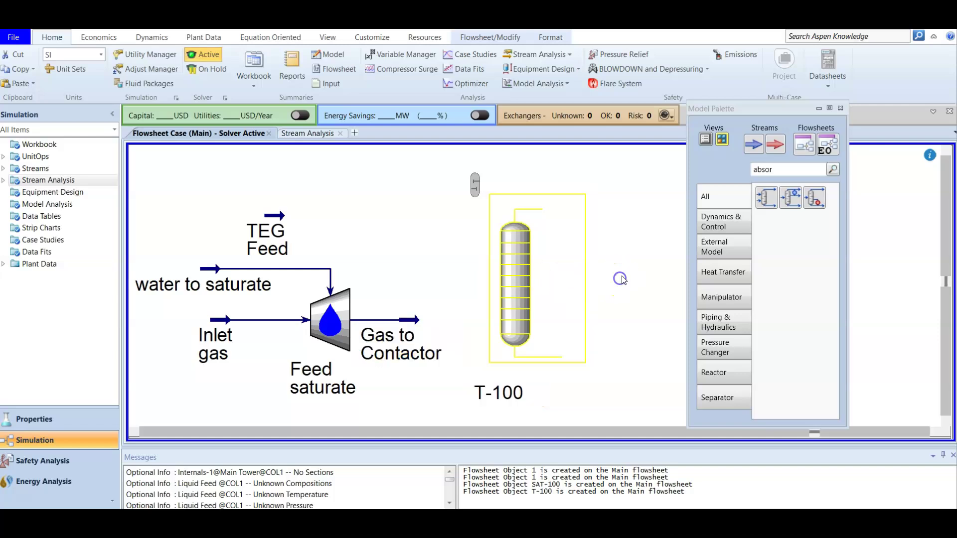
- Name the absorber column TEG Contactor and set its number of stages to 8
double_click(524, 264)
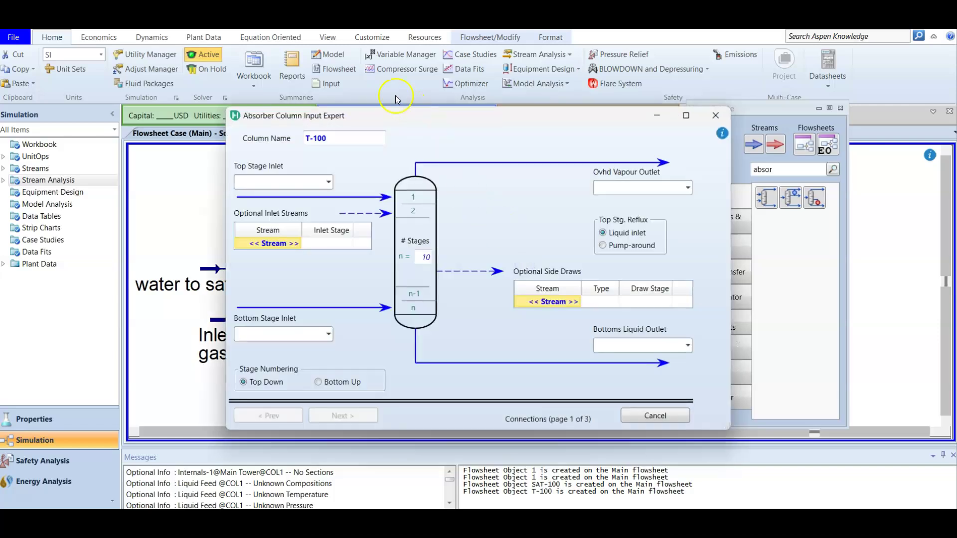
click(346, 140)
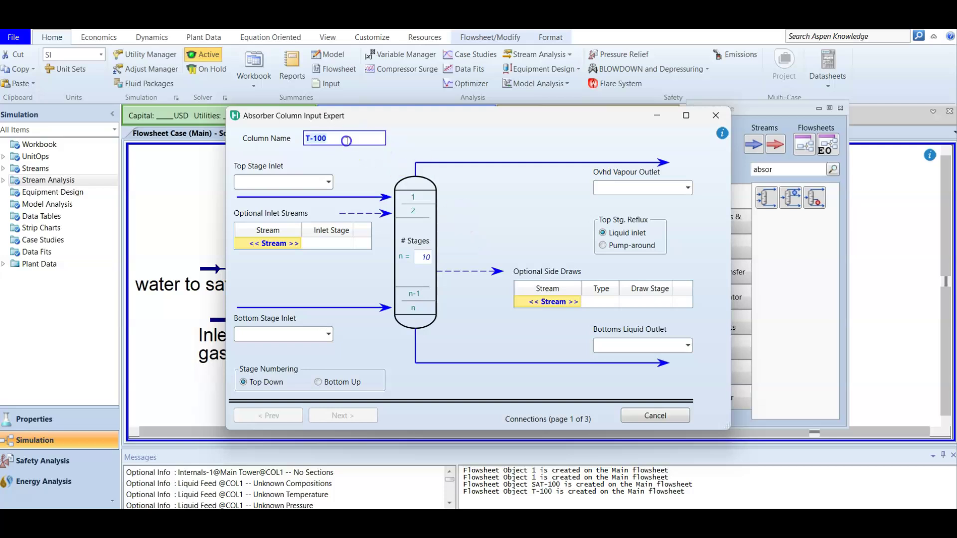
text(TEG Contactor)
click(369, 173)
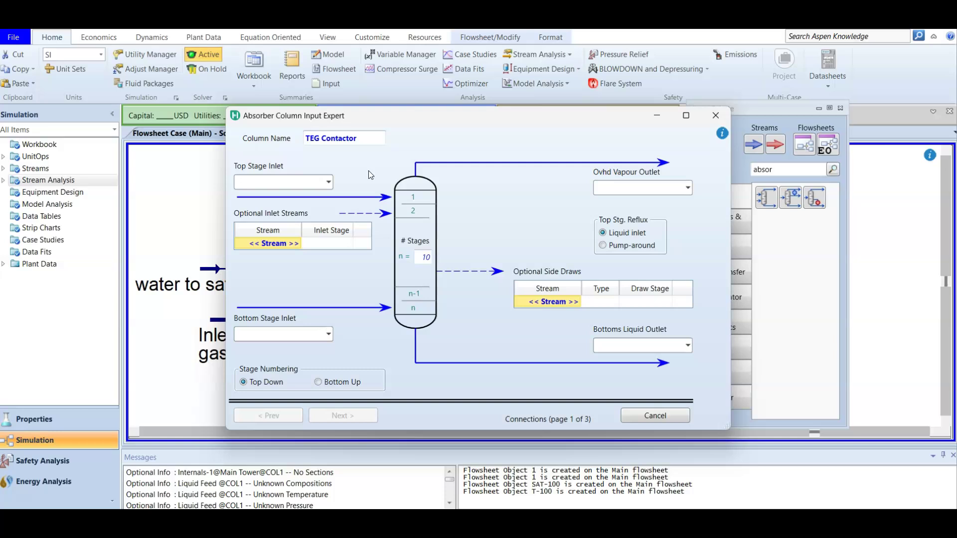
click(422, 256)
click(374, 279)
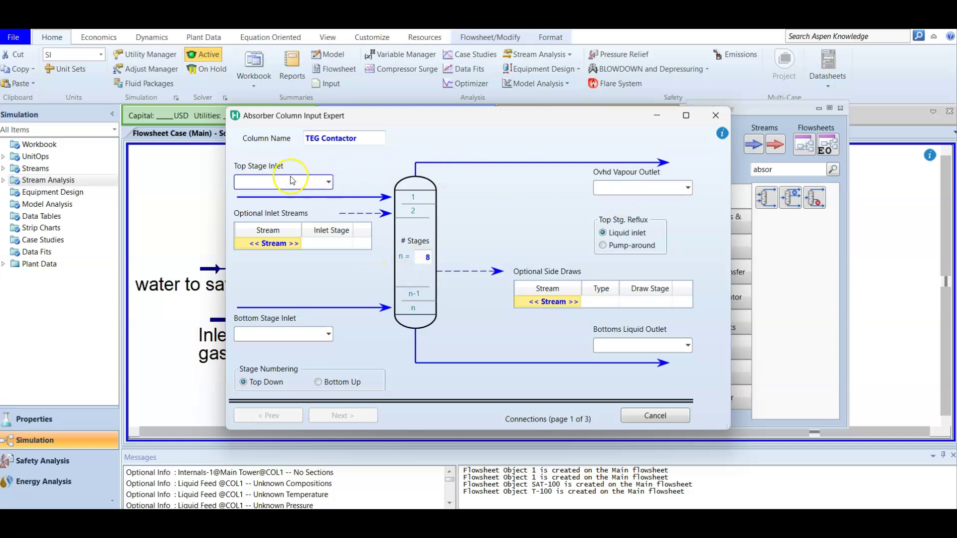
- Connect TEG Feed as the column's top stage inlet and Gas to Contactor as its bottom stage inlet
click(327, 188)
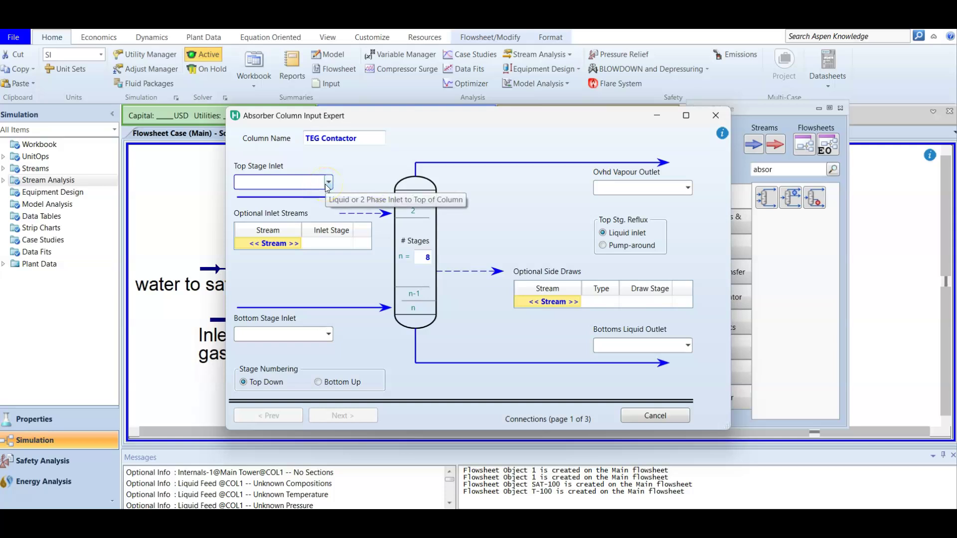
click(326, 187)
click(311, 209)
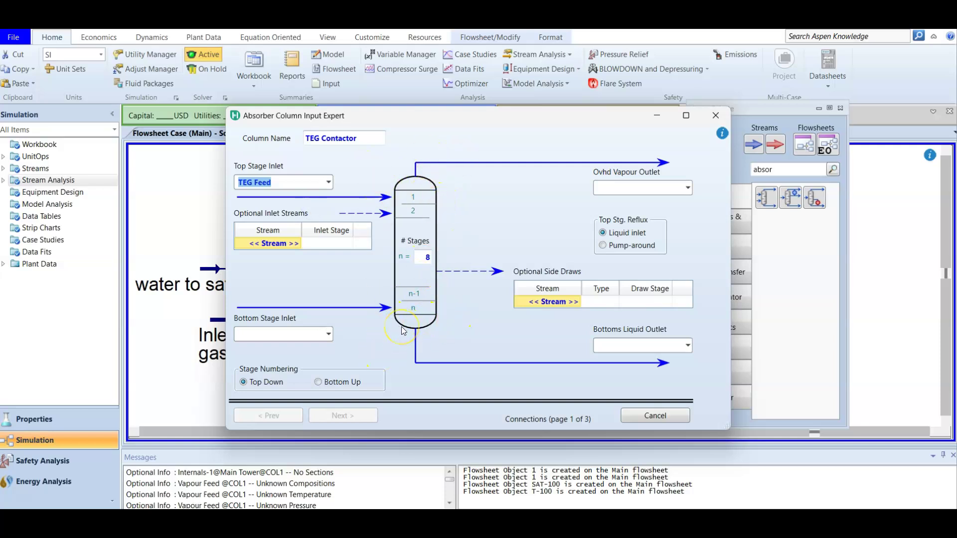
click(328, 334)
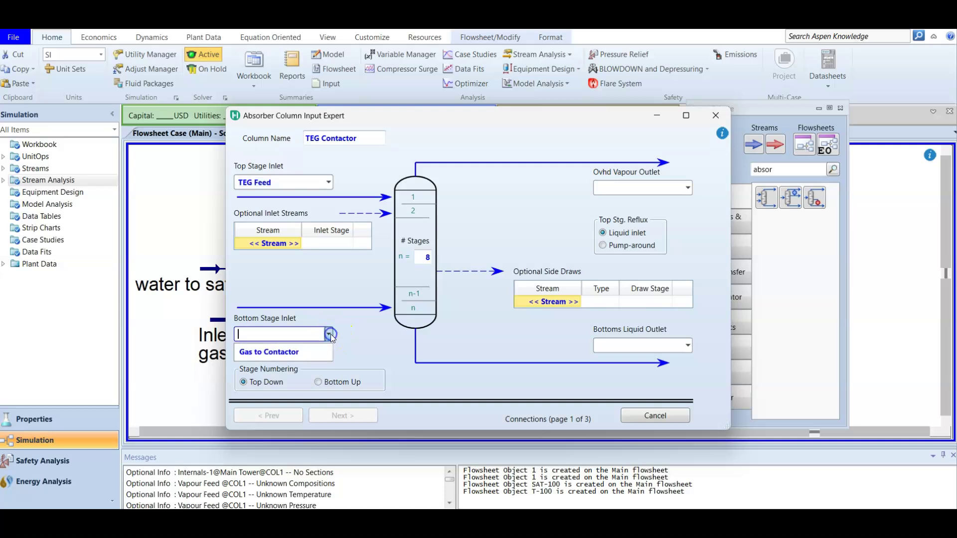
click(315, 353)
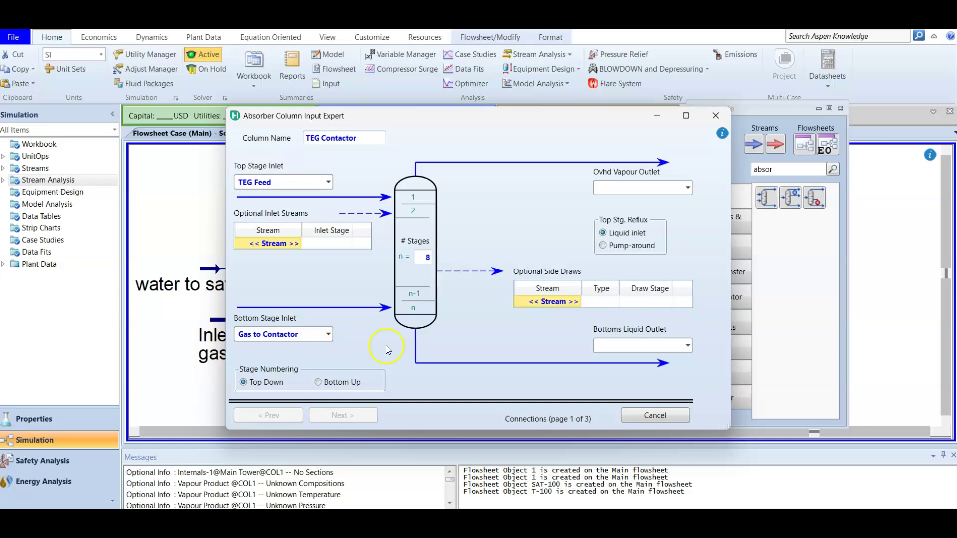
- Create the column's overhead vapour outlet as Dry gas and its bottoms liquid outlet as Rich TEG
click(632, 190)
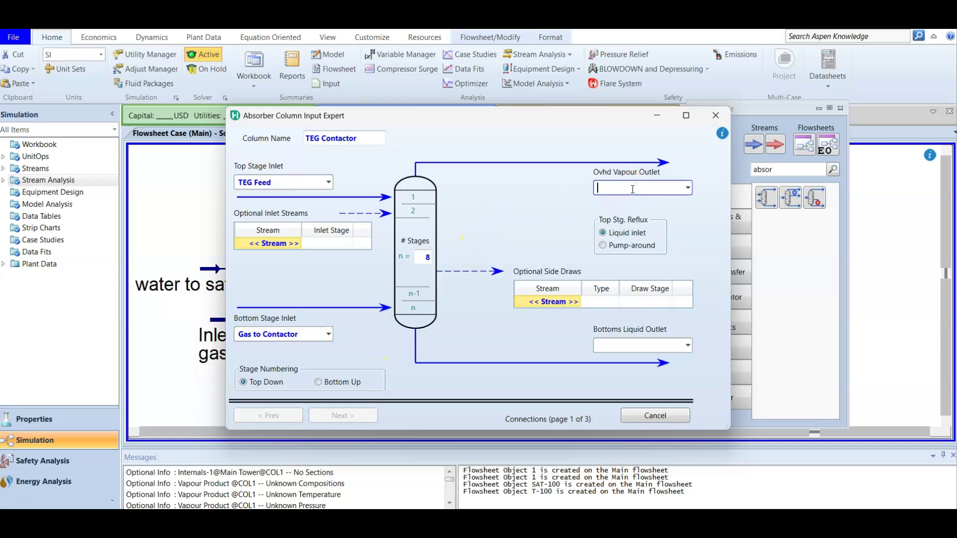
click(409, 312)
click(637, 186)
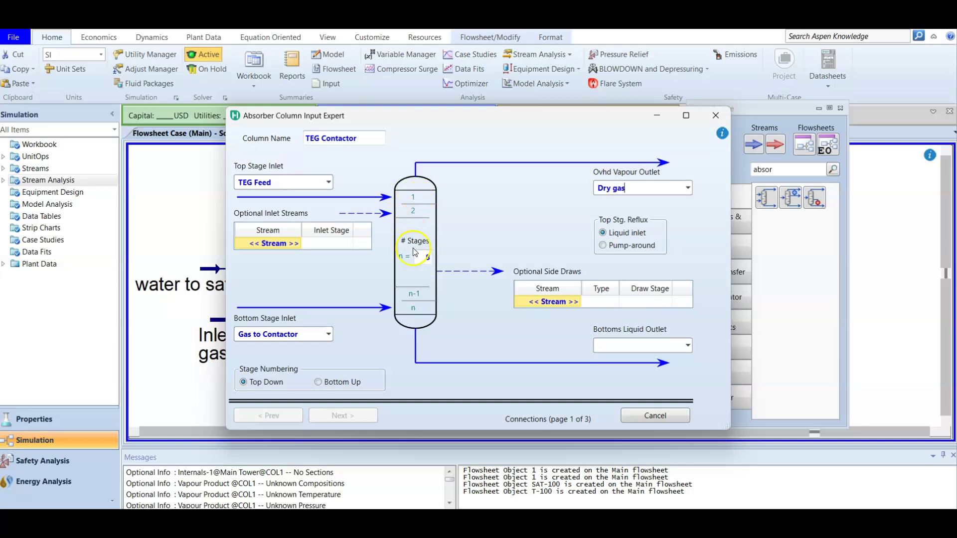
click(641, 346)
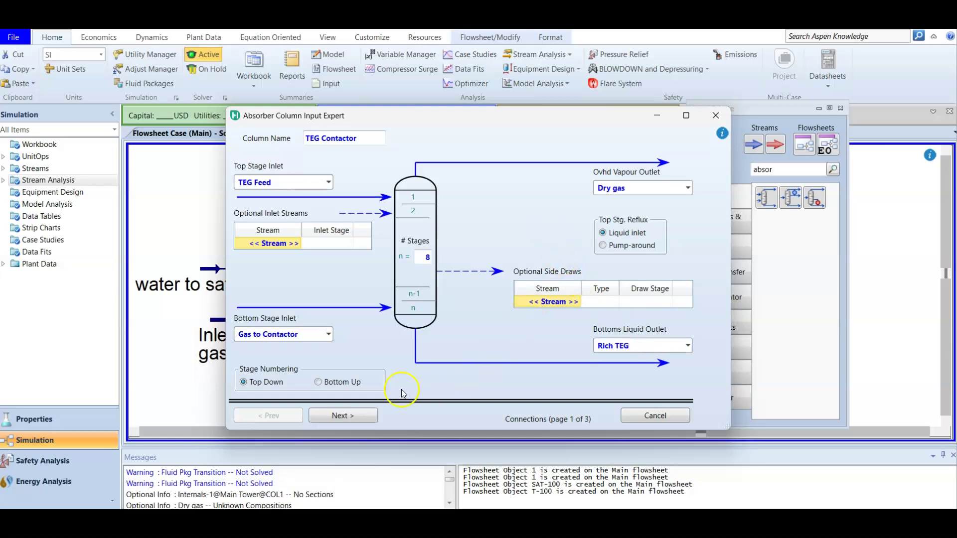
click(359, 418)
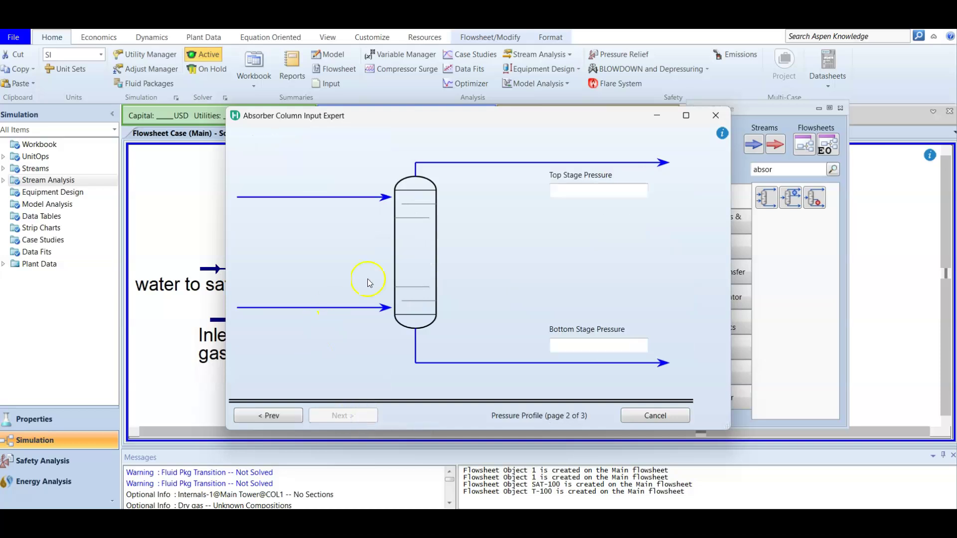
- Set the column's top stage pressure to 6191 kPa and its bottom stage pressure to 6205 kPa
click(593, 186)
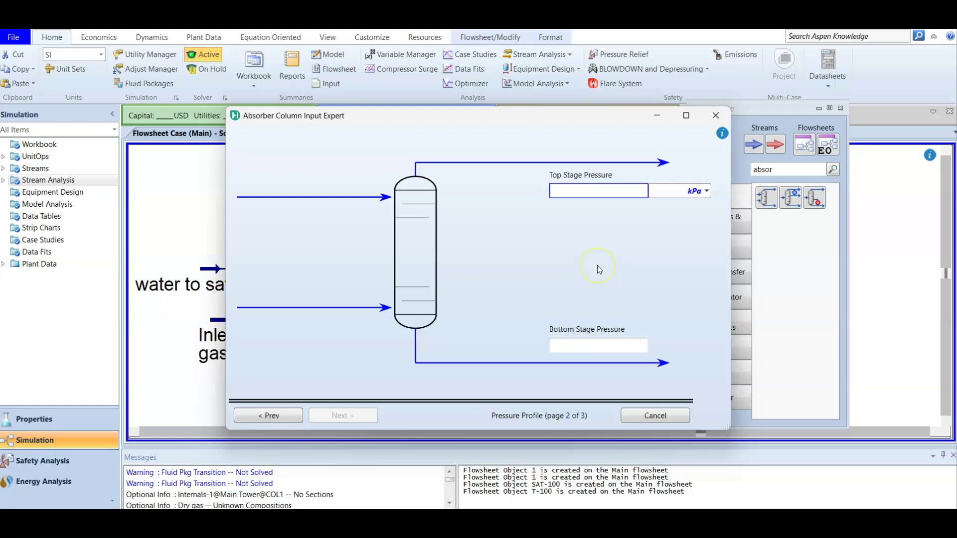
text(6191)
click(614, 342)
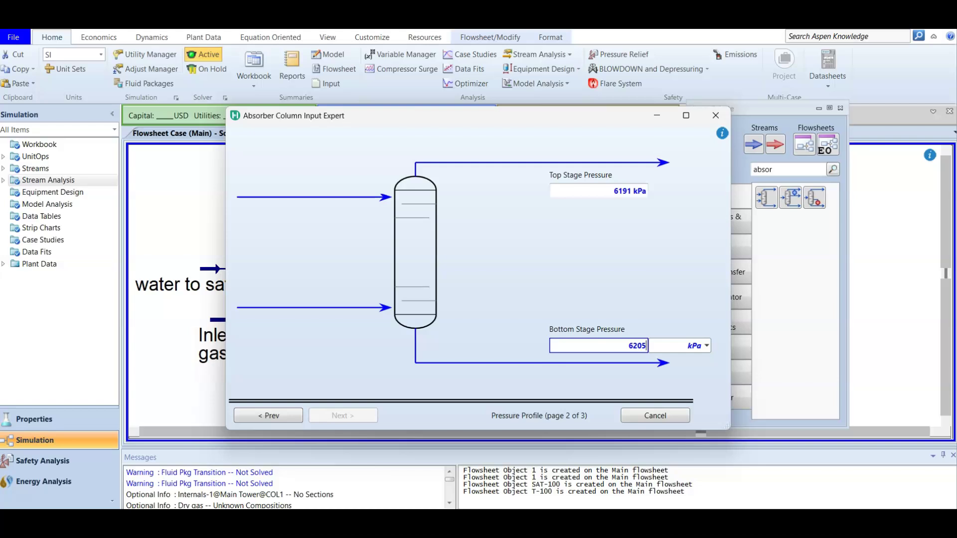
click(352, 421)
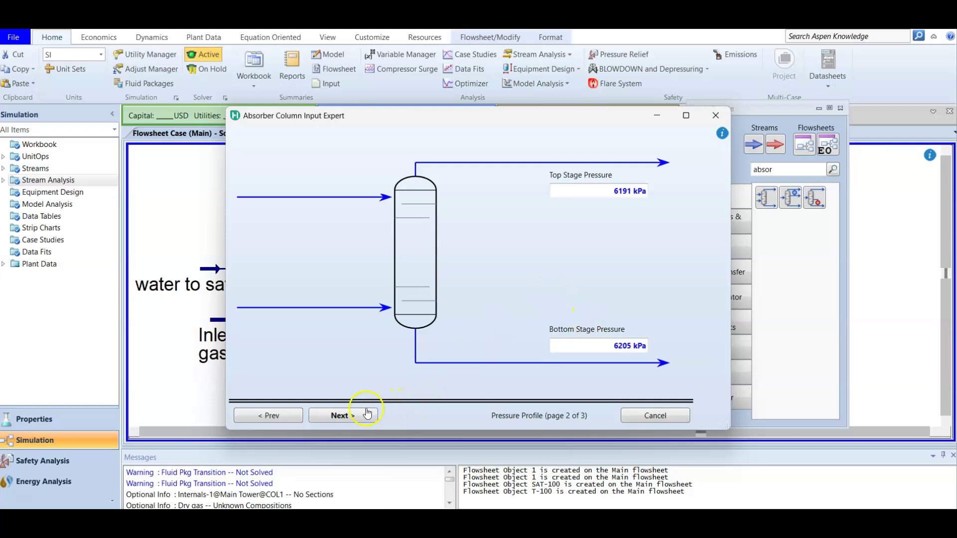
click(353, 422)
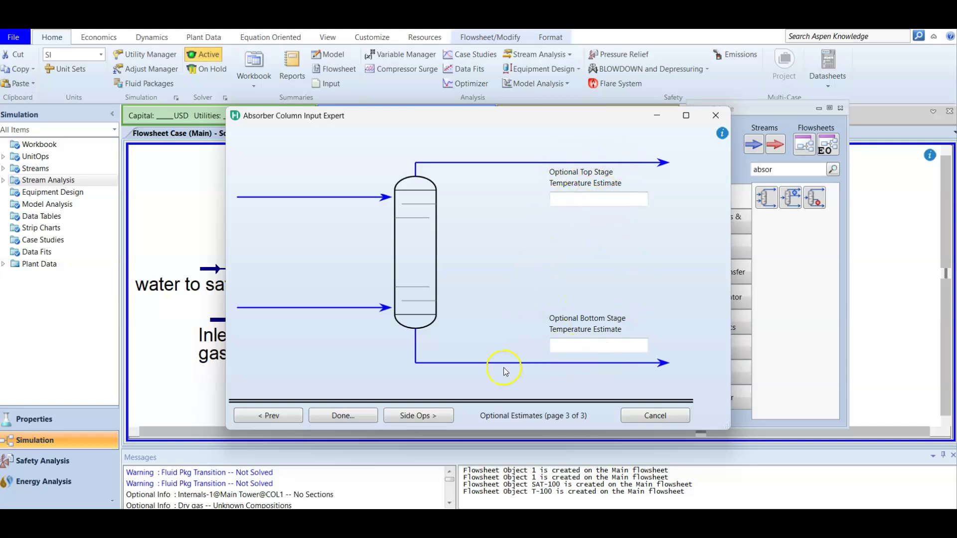
- Finish the absorber setup without temperature estimates and run the TEG Contactor column
click(339, 421)
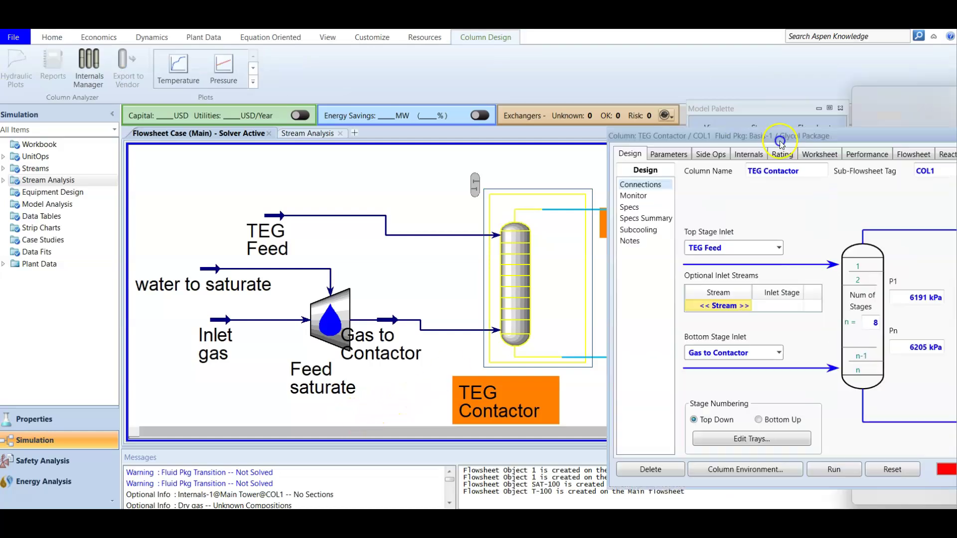
drag(740, 139, 390, 88)
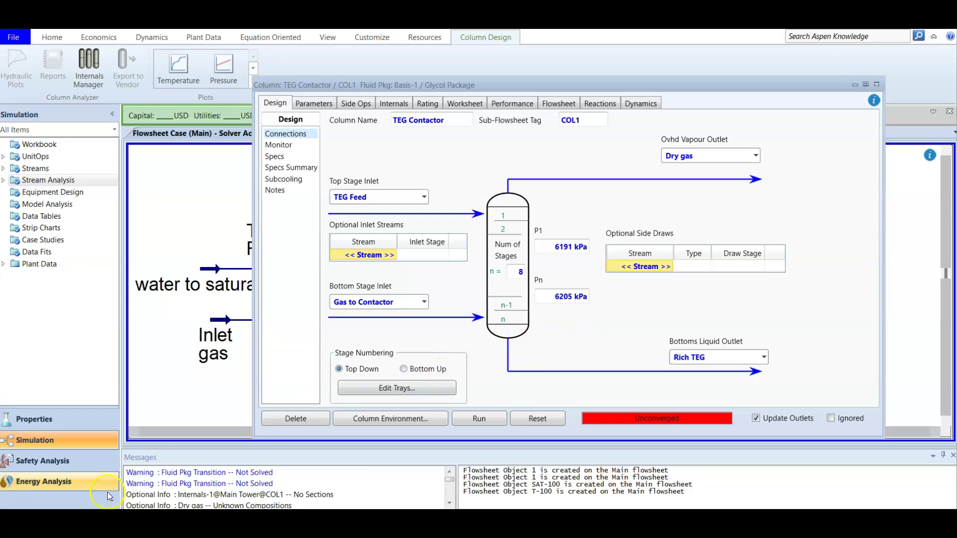
click(486, 421)
click(486, 422)
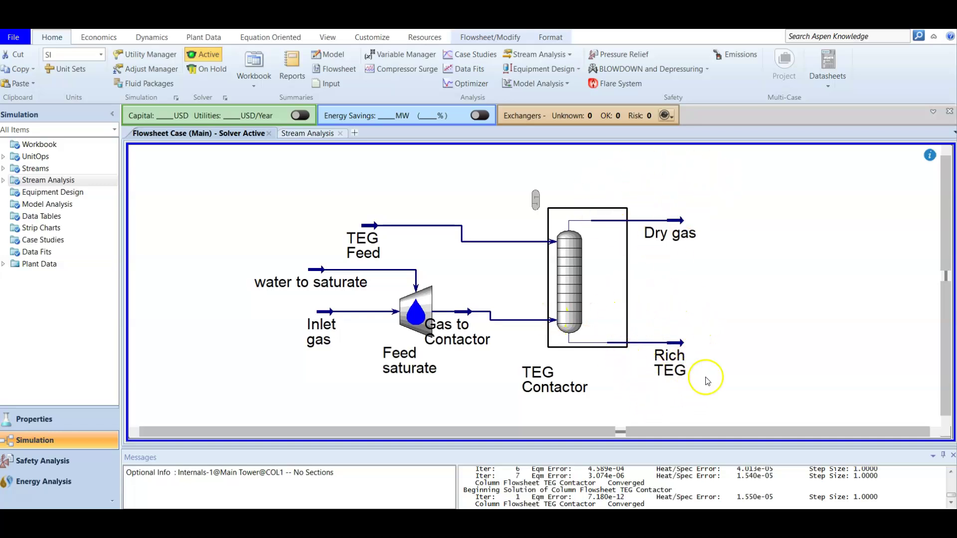
- Find the valve model and place a valve just downstream of the Rich TEG stream
click(712, 338)
key(F4)
drag(706, 99, 267, 102)
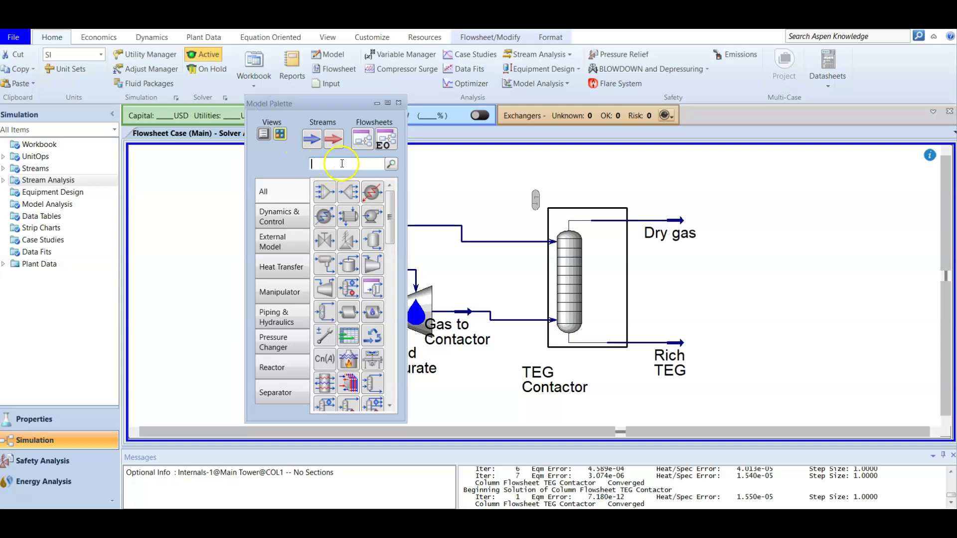
text(val)
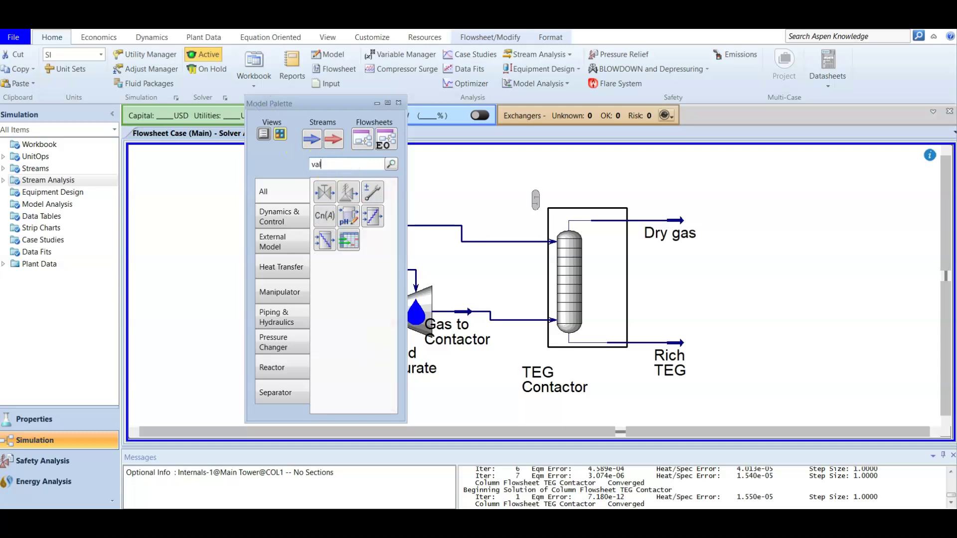
text(v)
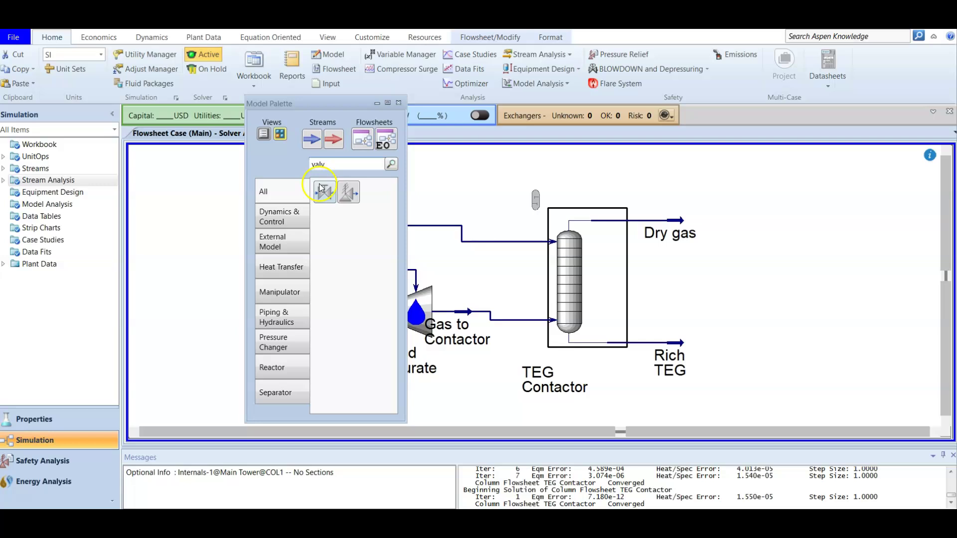
drag(347, 192, 717, 340)
- Connect Rich TEG as the valve's inlet, create its outlet stream LP TEG, and close the valve's settings
double_click(716, 340)
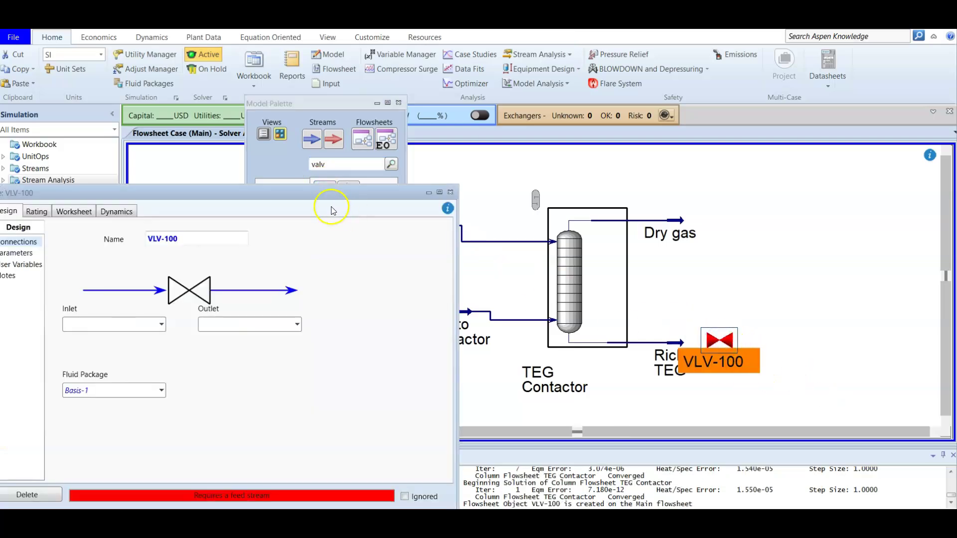
drag(280, 187, 552, 113)
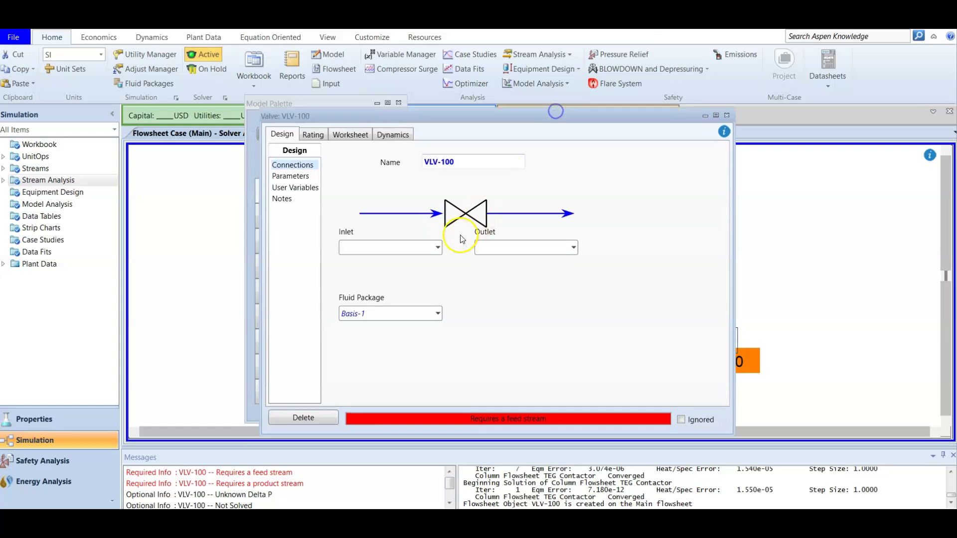
click(438, 248)
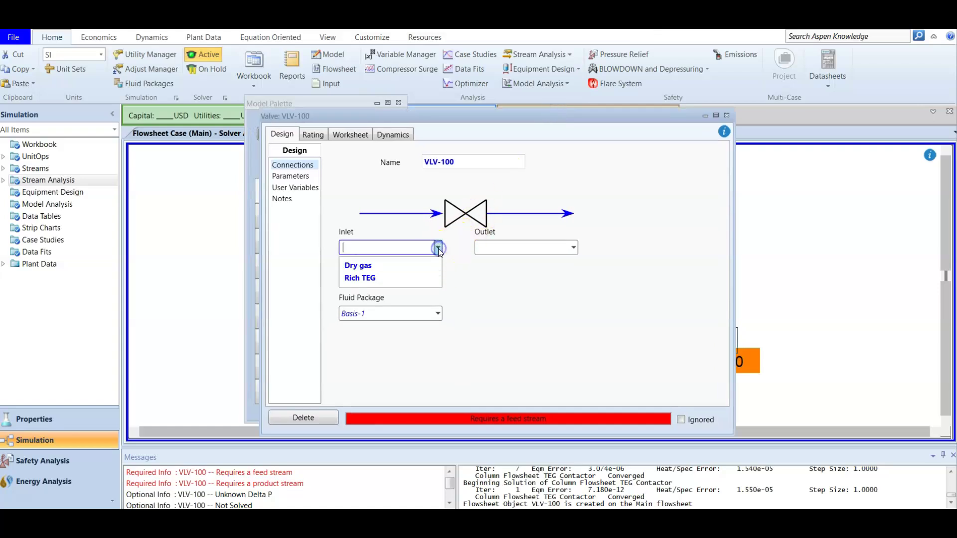
click(409, 279)
click(494, 248)
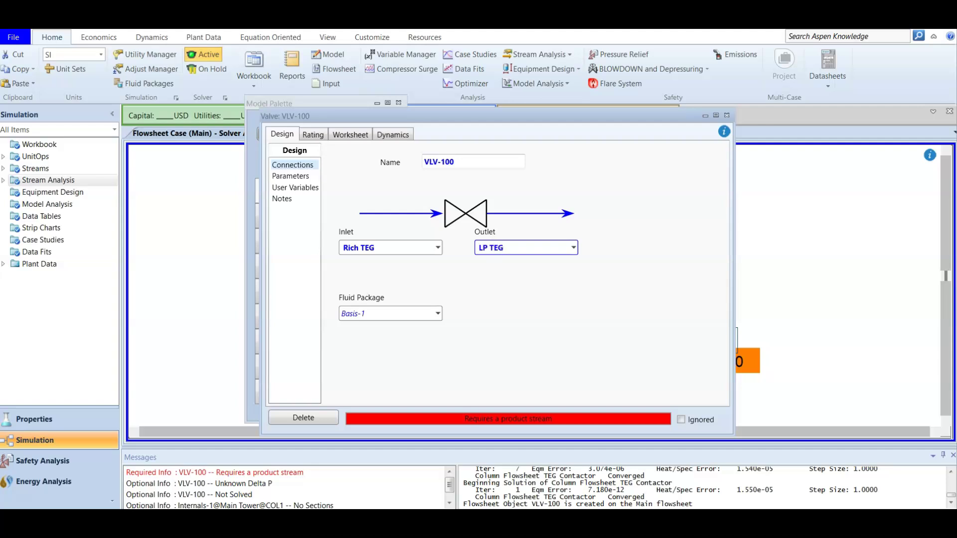
key(Return)
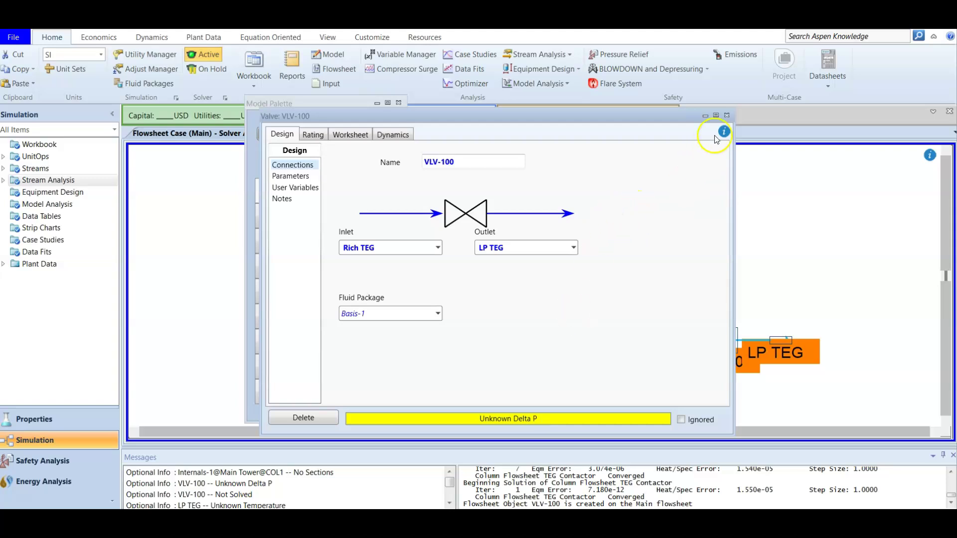
click(727, 115)
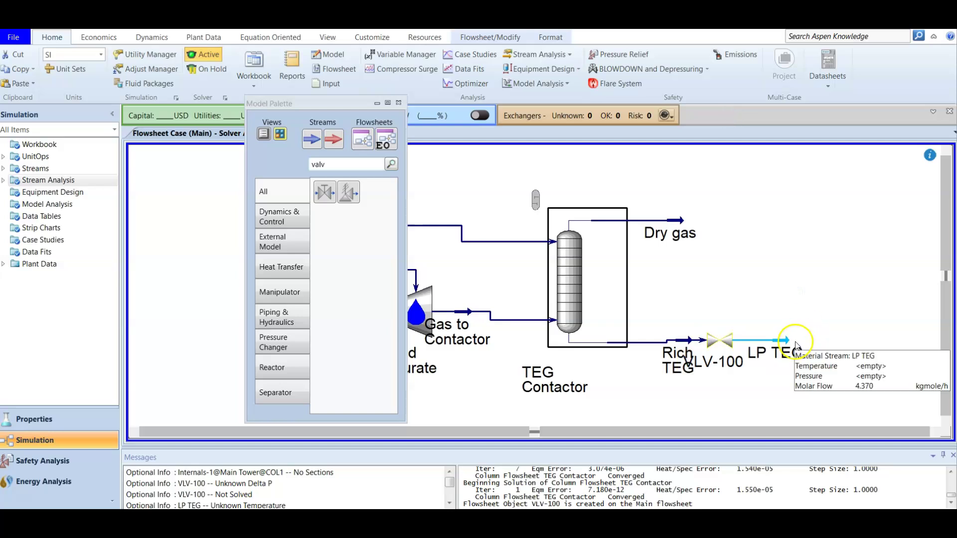
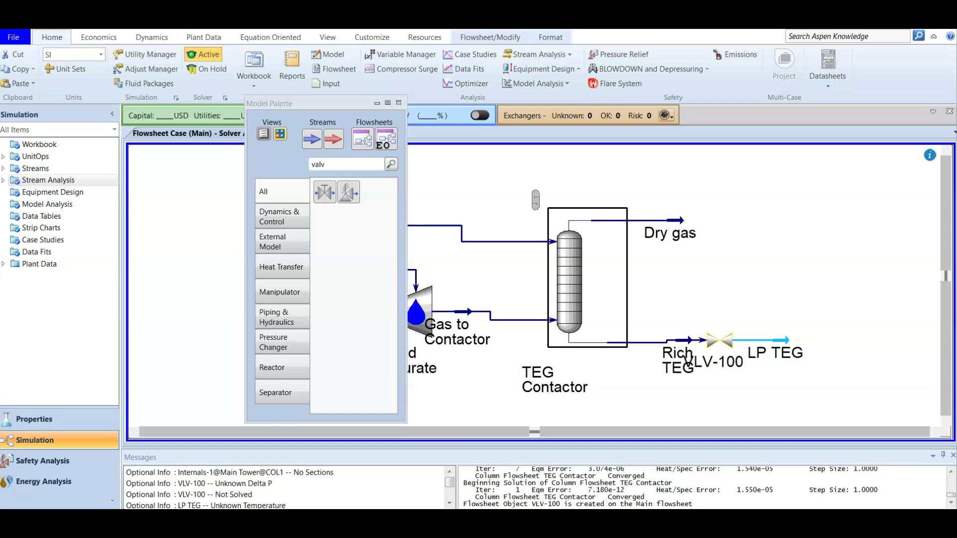
- Find the heat exchanger model and place one above the LP TEG stream, downstream of the valve
double_click(322, 164)
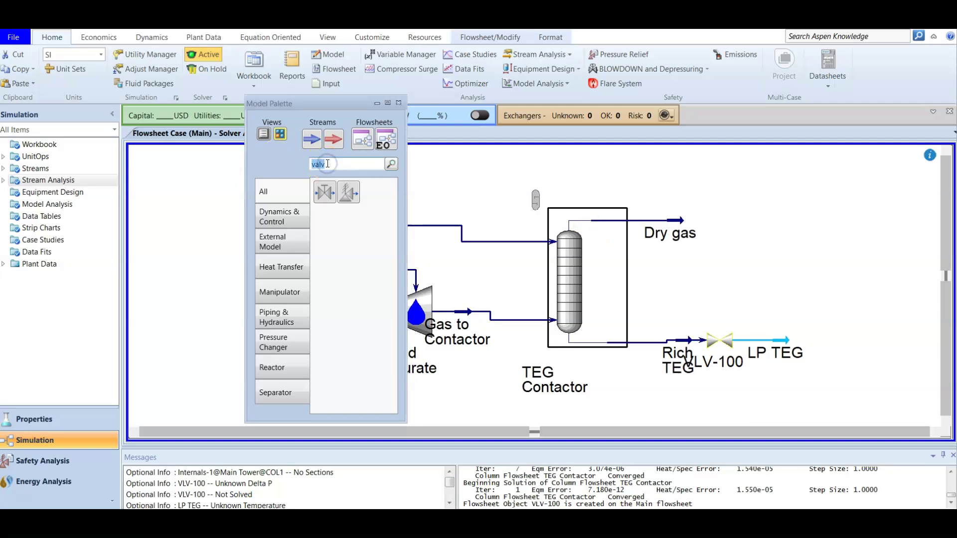
text(heat)
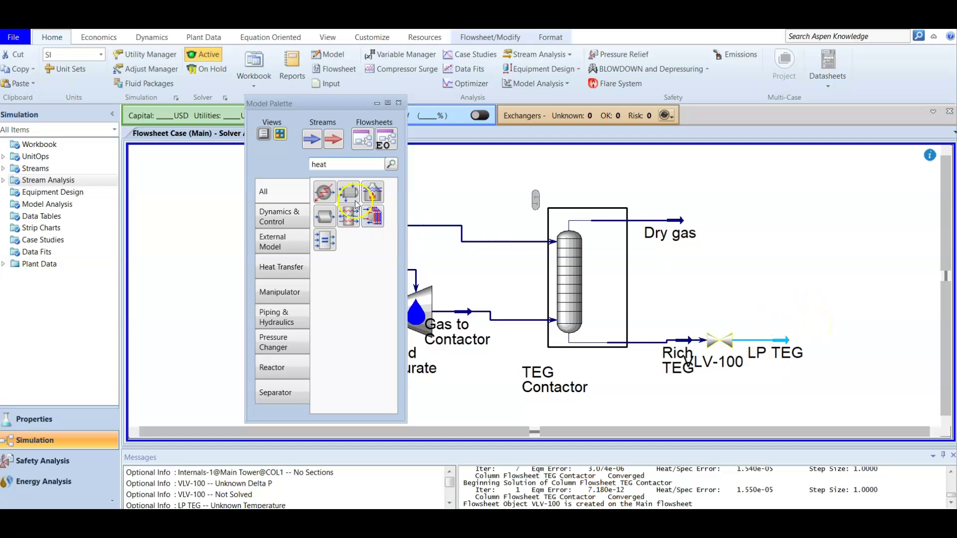
click(482, 217)
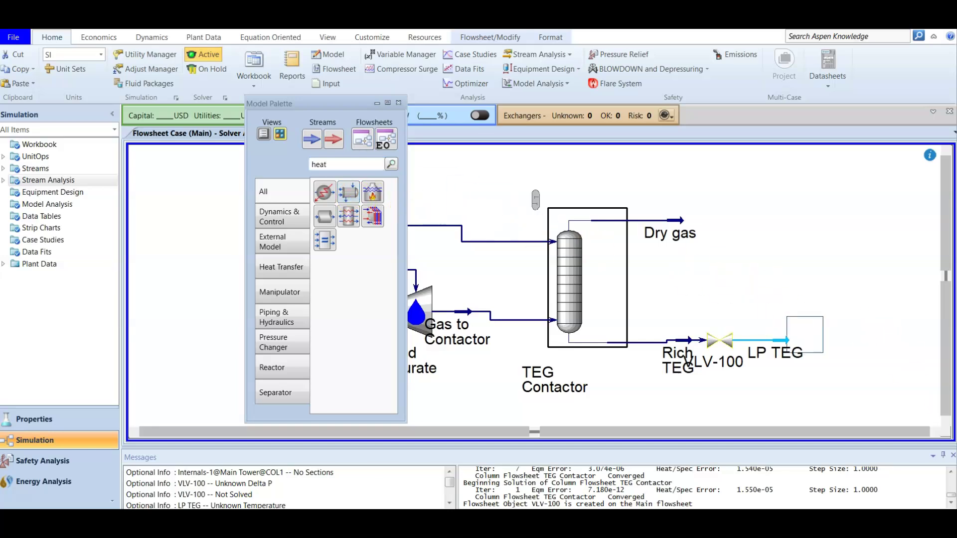
click(798, 278)
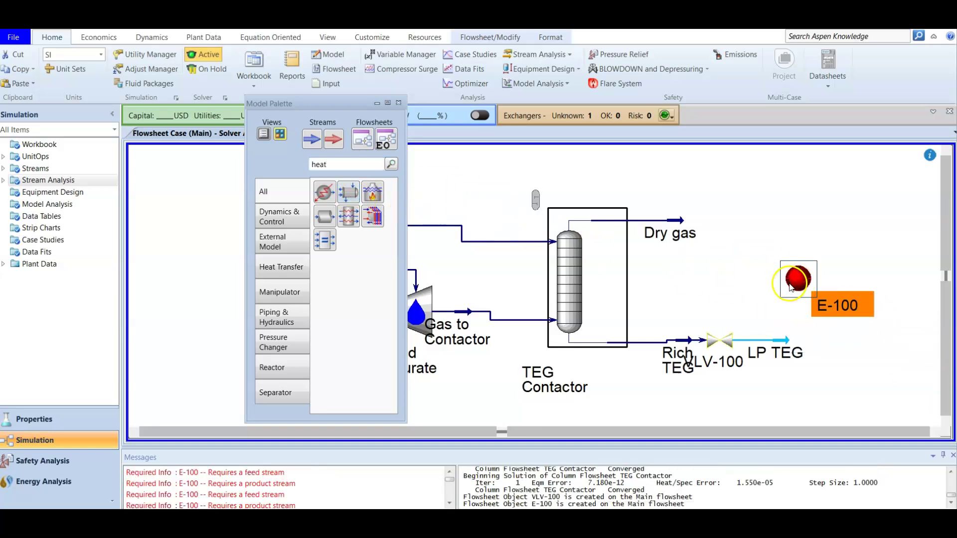
- Open the new heat exchanger's settings and name it L/R Hx
double_click(788, 278)
drag(425, 130, 502, 79)
click(473, 116)
text(L)
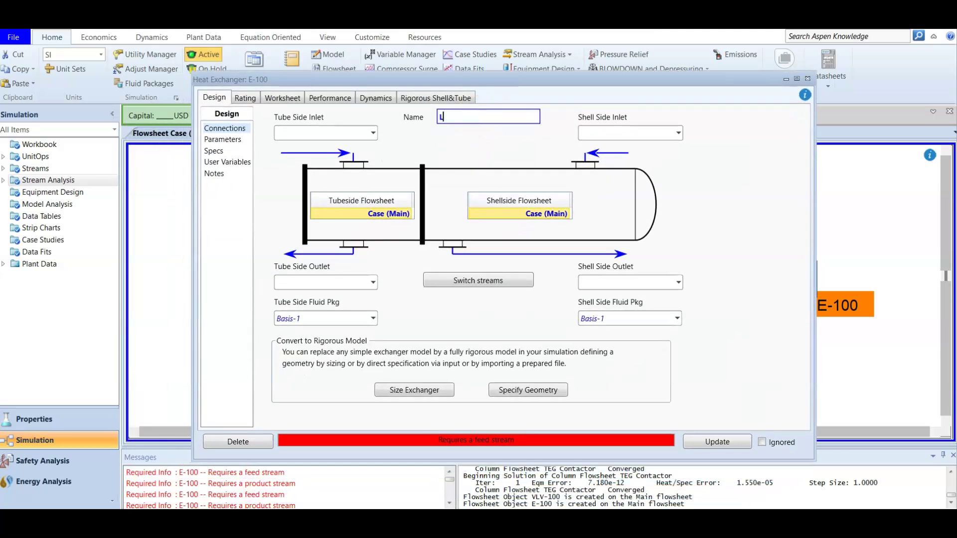
text(/R Hx)
click(524, 141)
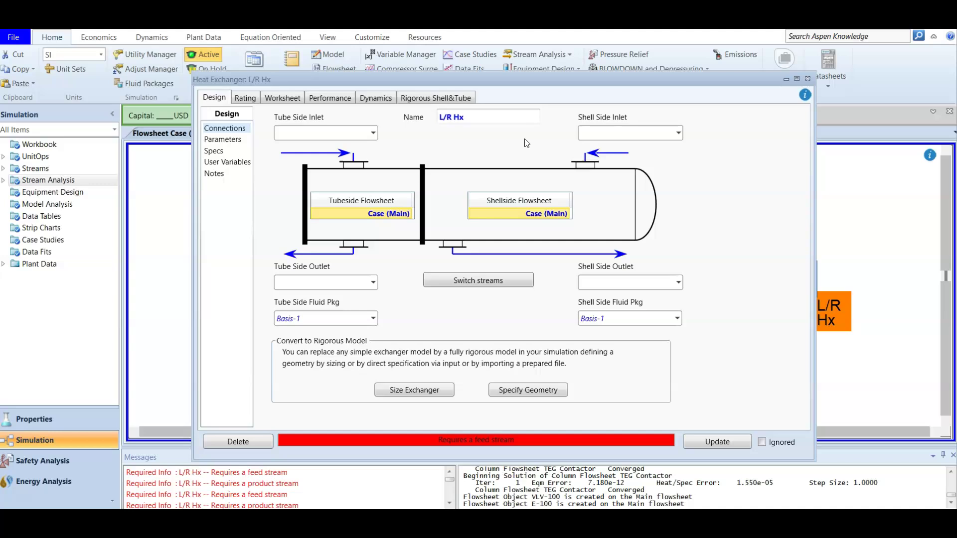
- Create the exchanger's tube side streams, with Regen Btms as the inlet and Lean from L/R as the outlet
click(351, 133)
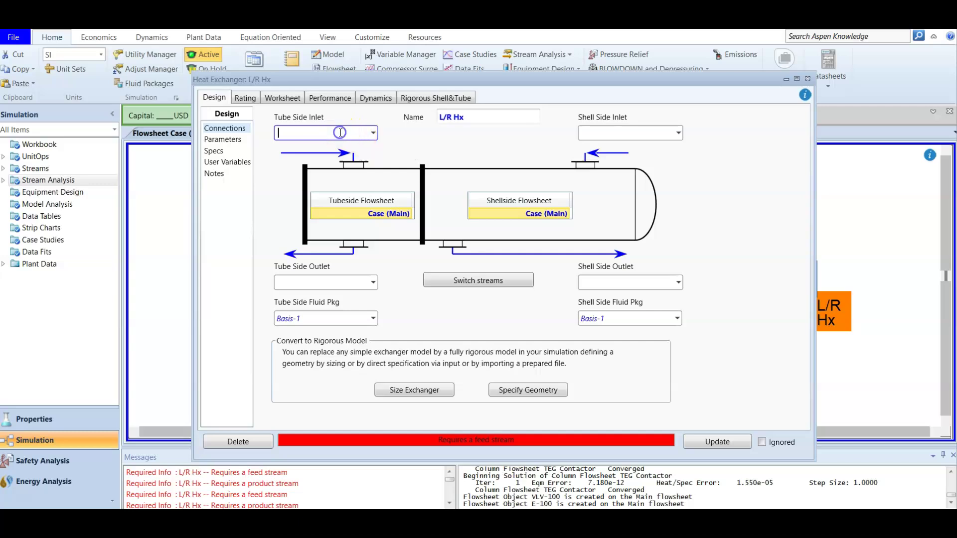
text(Regen Btms)
click(304, 281)
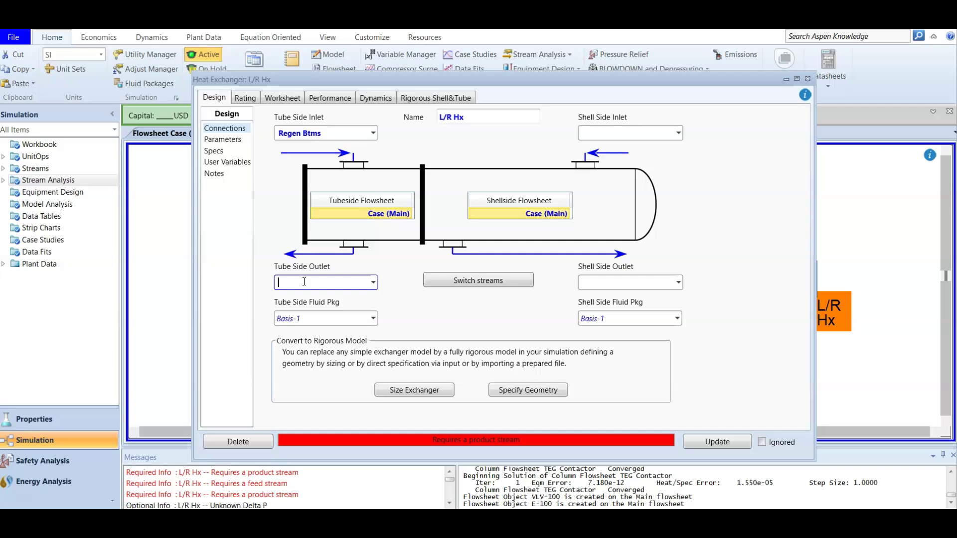
text(Lean from L/R)
key(Return)
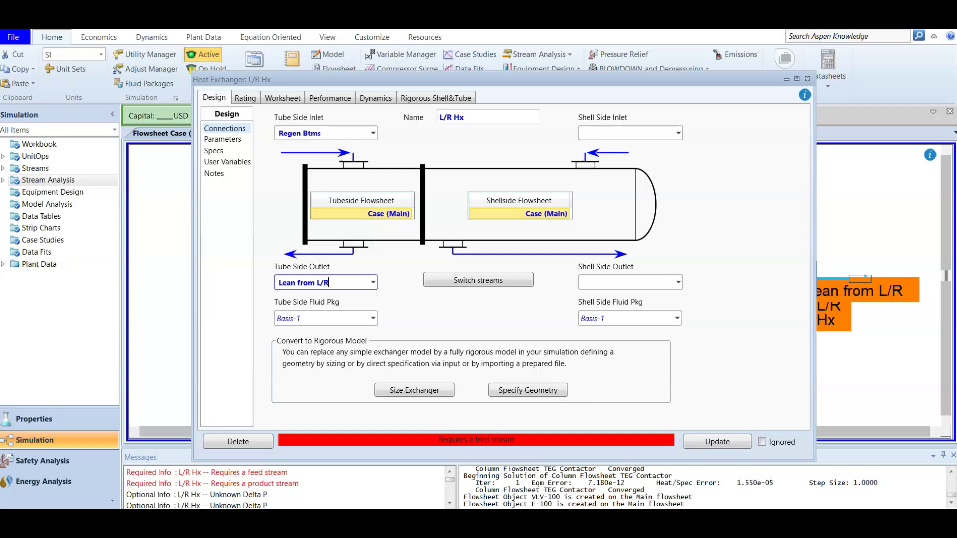
click(497, 332)
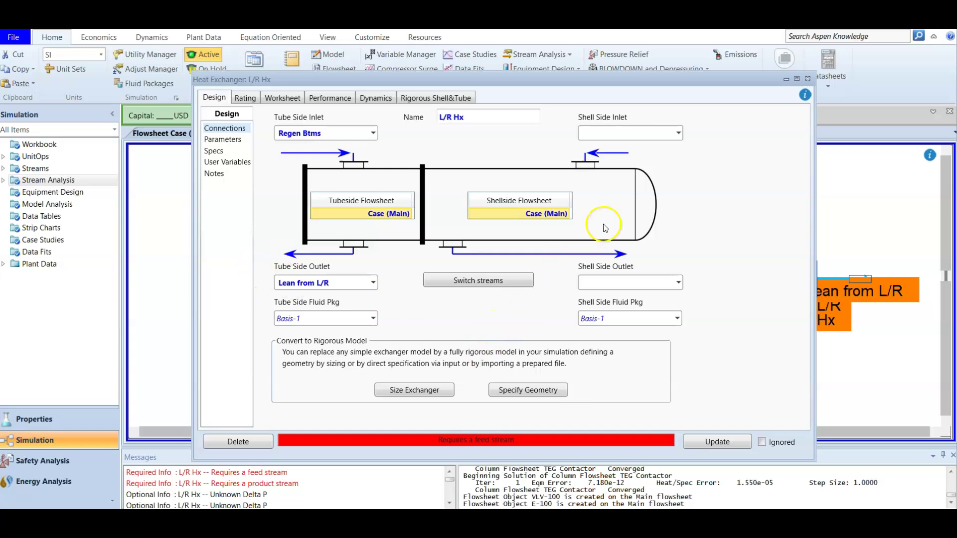
- Connect LP TEG as the exchanger's shell side inlet and create Regen Feed as its shell side outlet
click(678, 133)
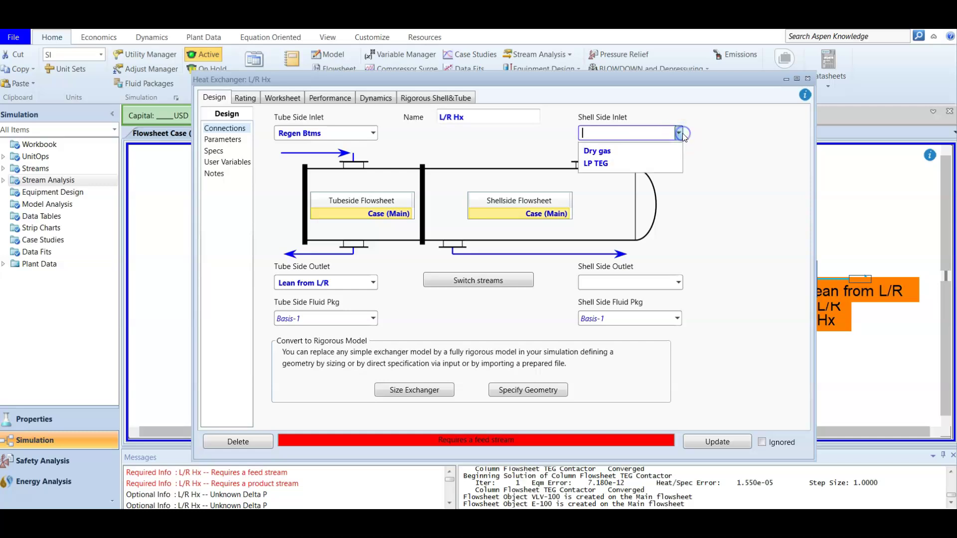
click(648, 165)
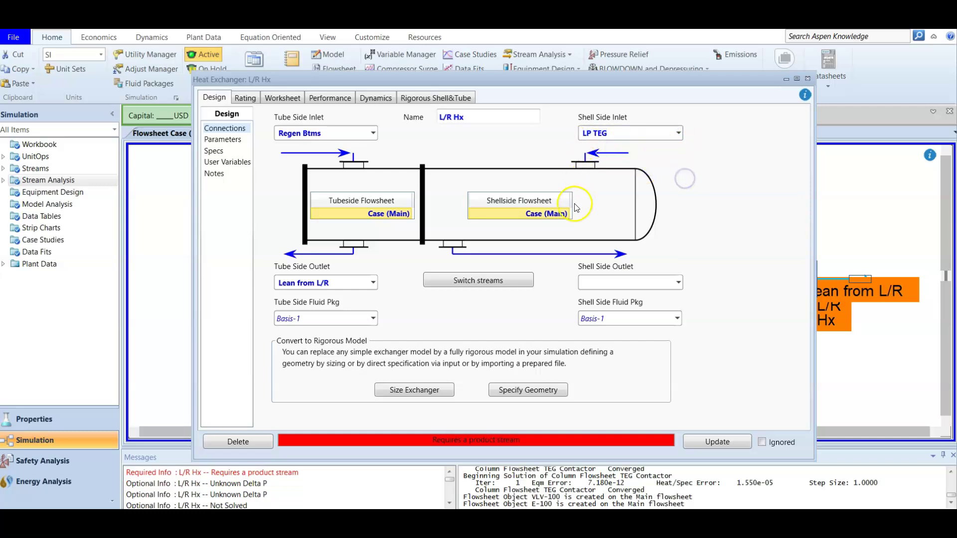
click(641, 285)
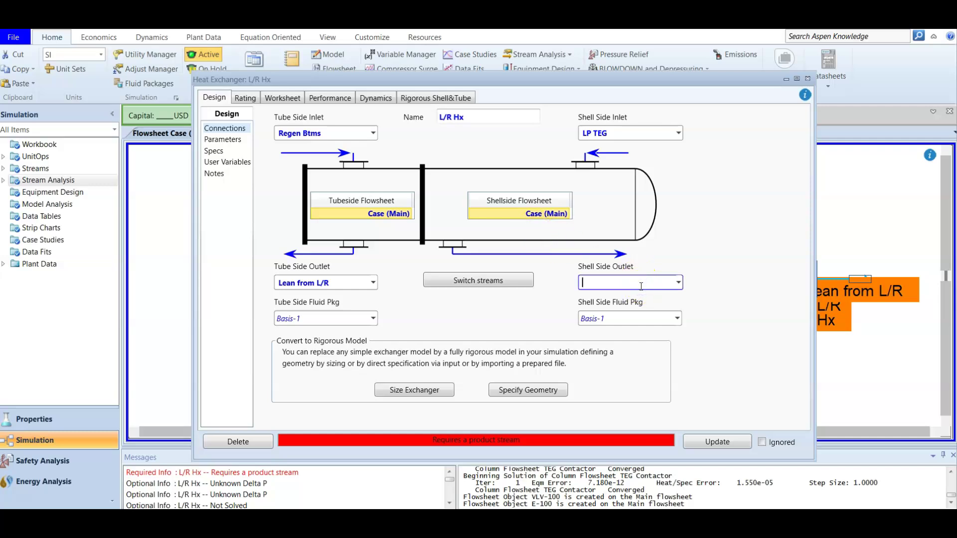
text(Regen Feed)
key(Return)
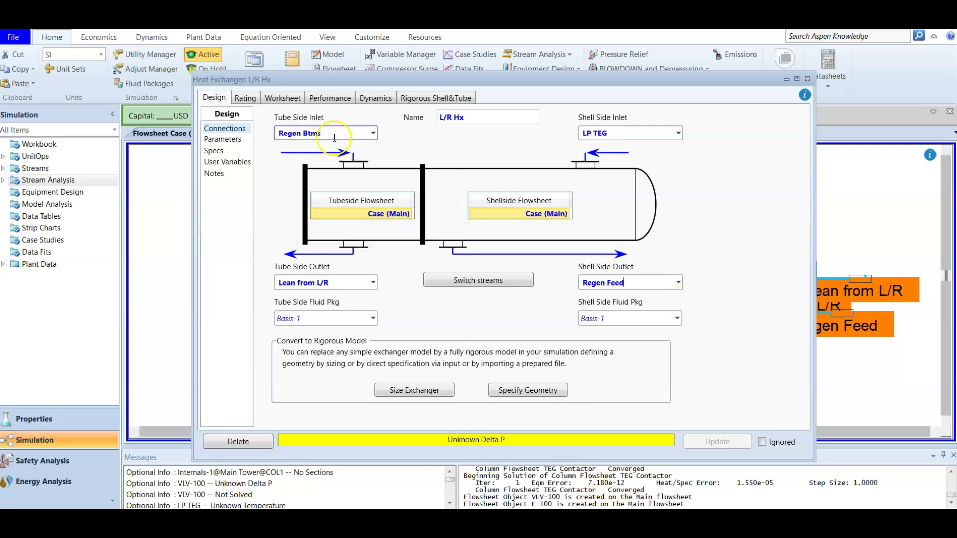
- Change the exchanger's calculation model to Simple Weighted in its design parameters
click(223, 139)
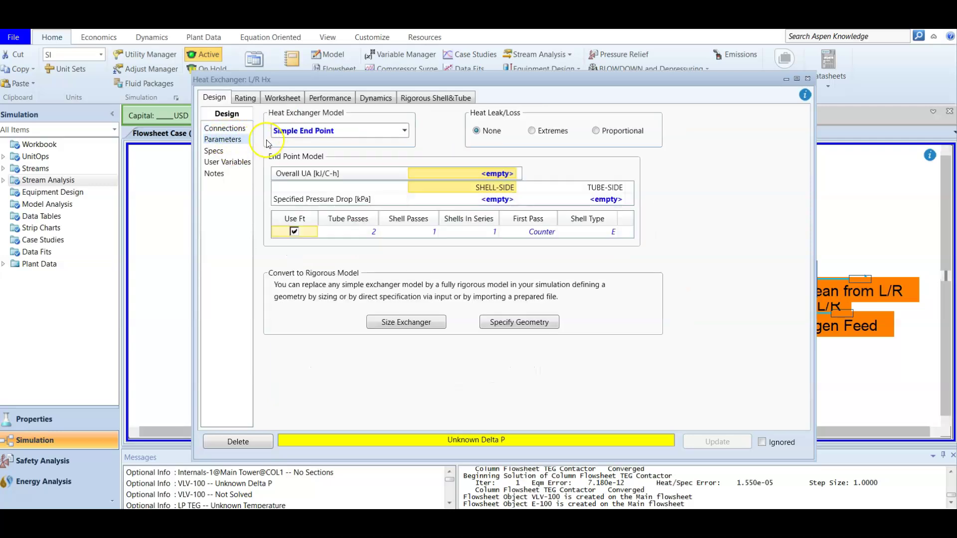
click(405, 131)
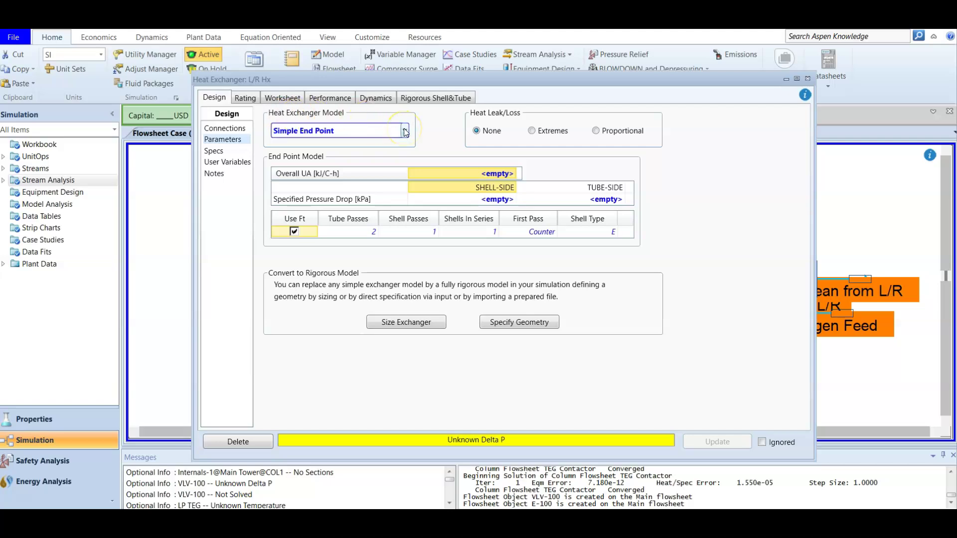
click(405, 131)
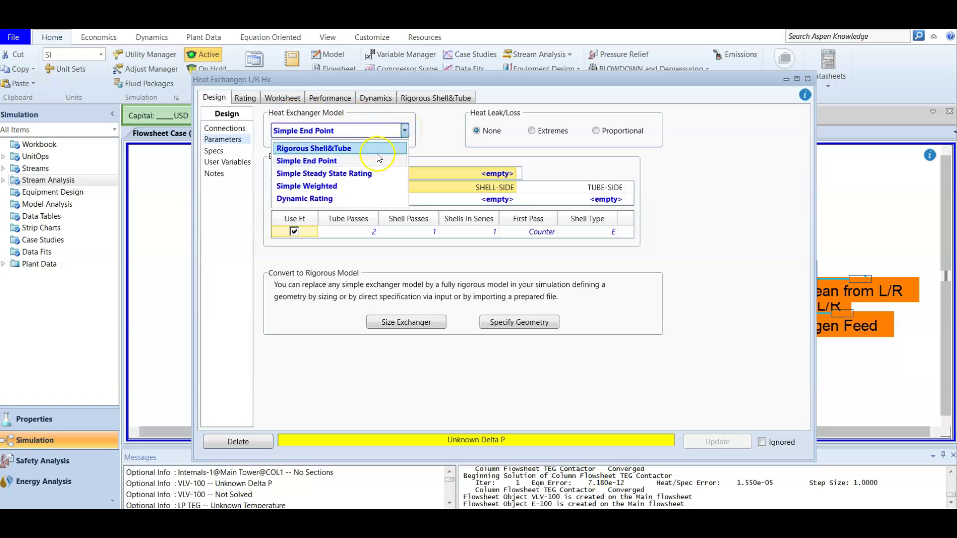
click(366, 186)
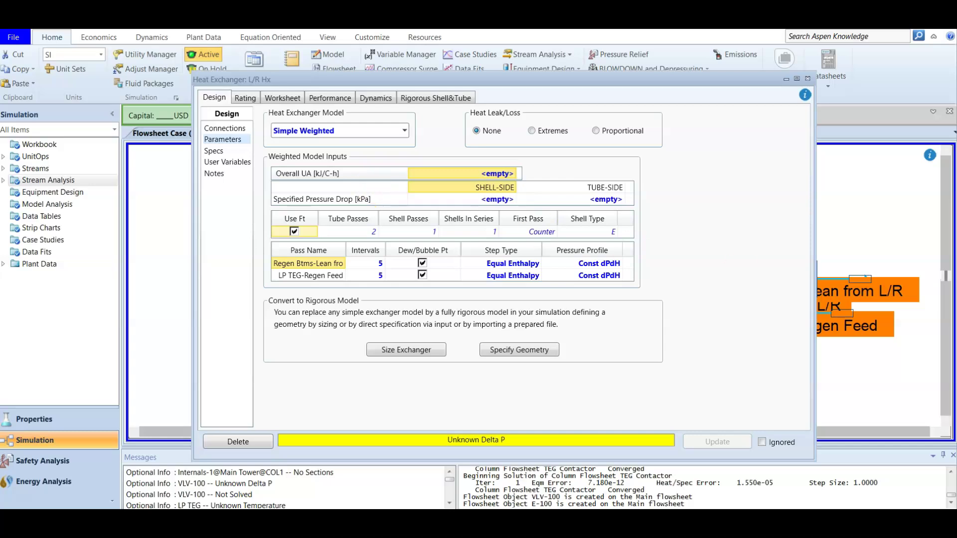
- Set both the shell side and tube side pressure drops to 69 kPa and close the exchanger's settings
click(486, 200)
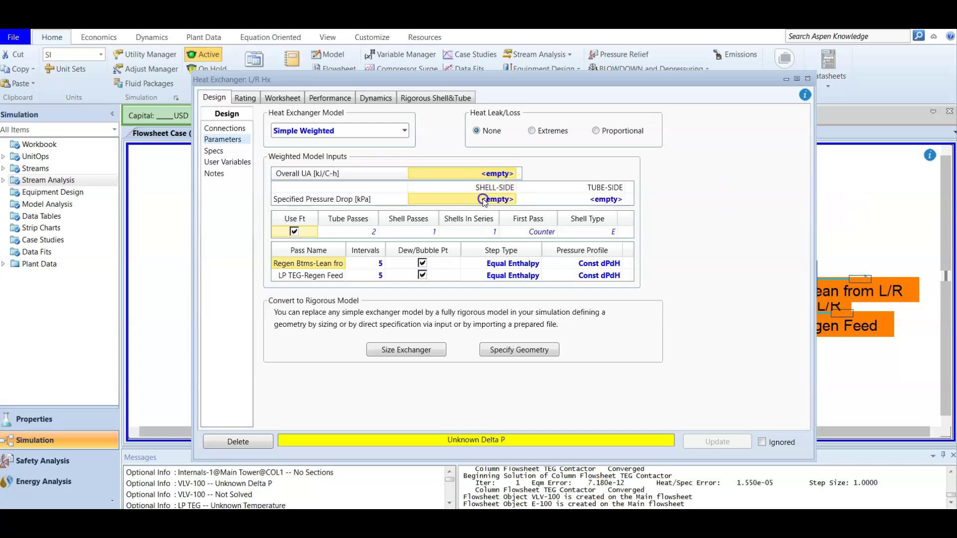
text(6)
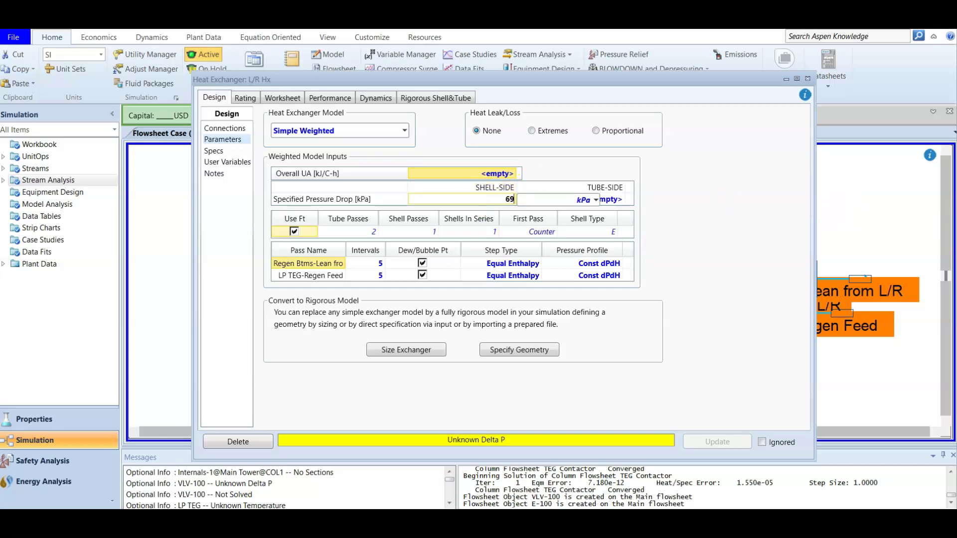
text(9)
click(596, 199)
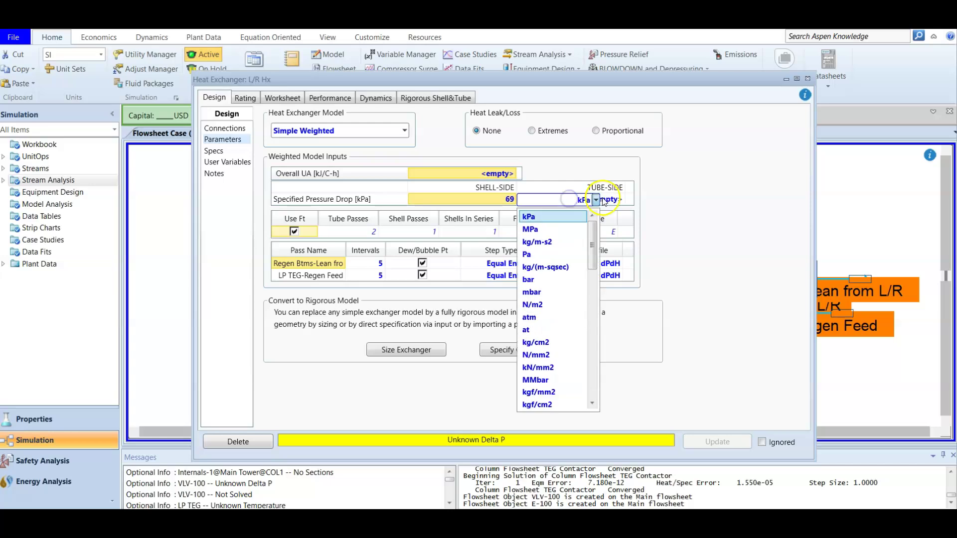
click(558, 215)
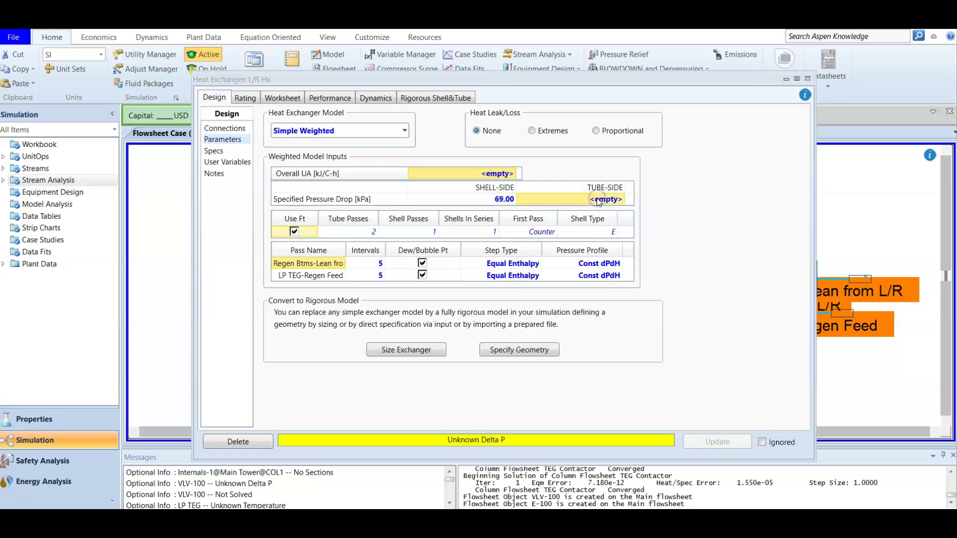
text(69)
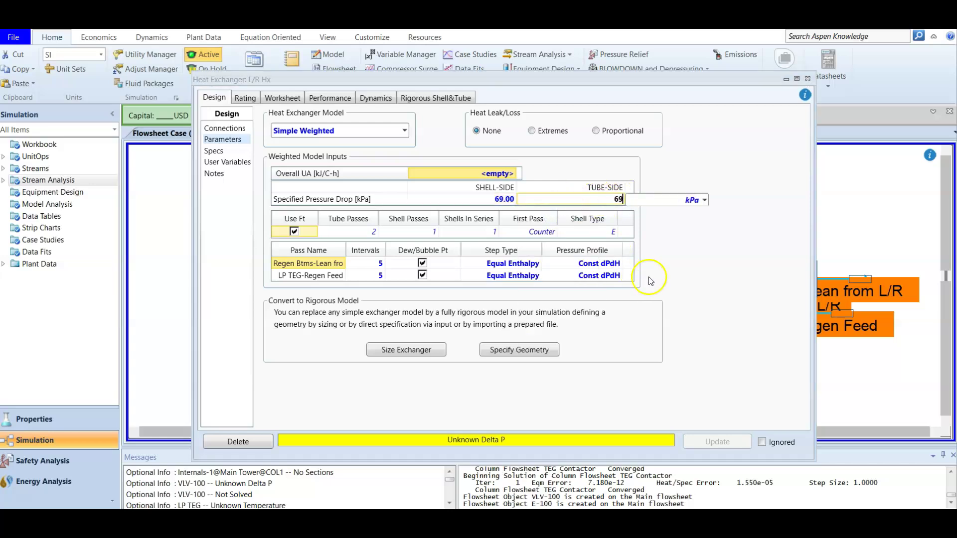
key(Return)
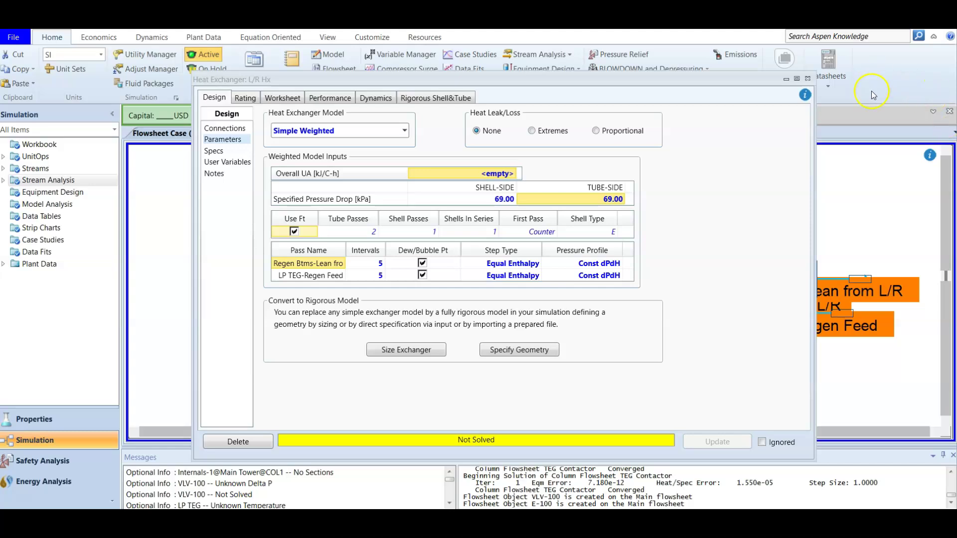
click(807, 78)
- Move the Regen Feed stream further below the exchanger and set its temperature to 105 °C and pressure to 110 kPa
click(836, 390)
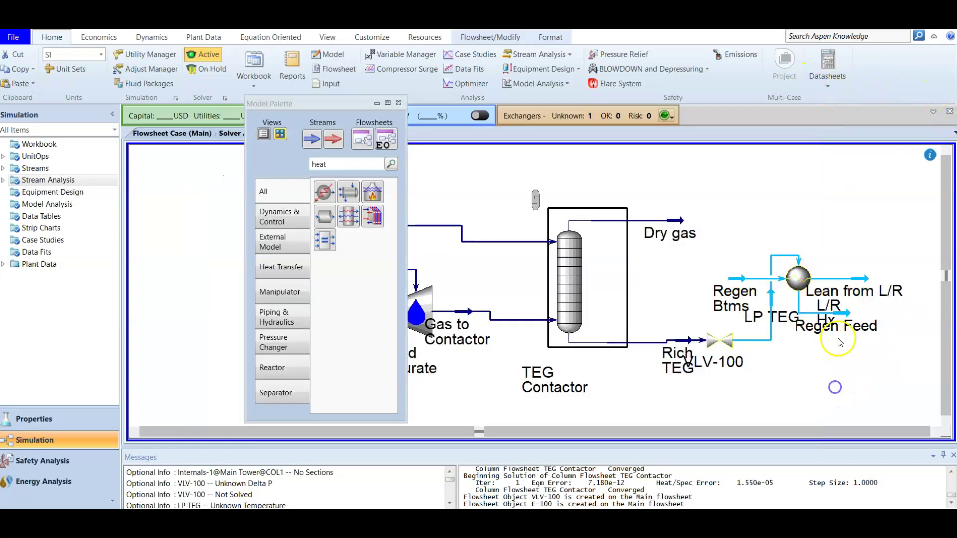
drag(839, 309, 842, 380)
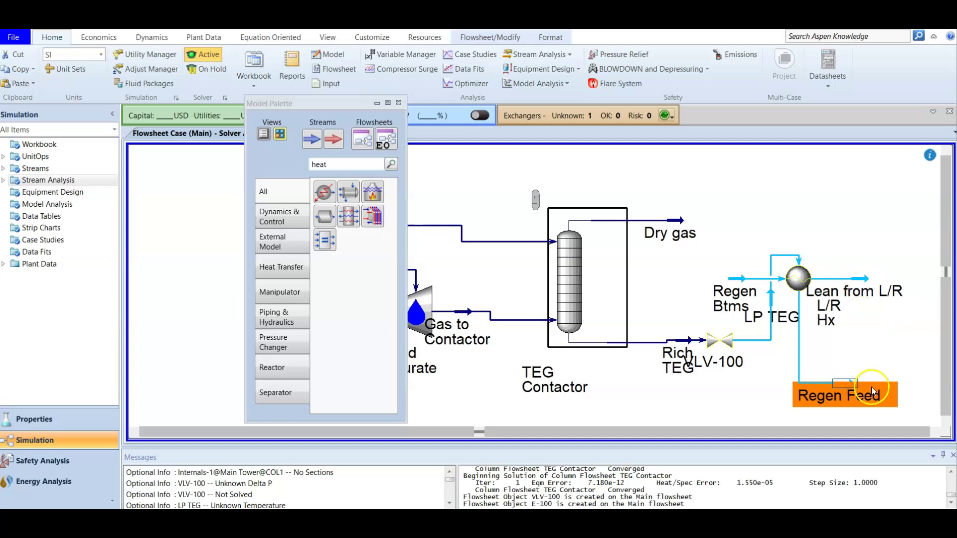
double_click(847, 384)
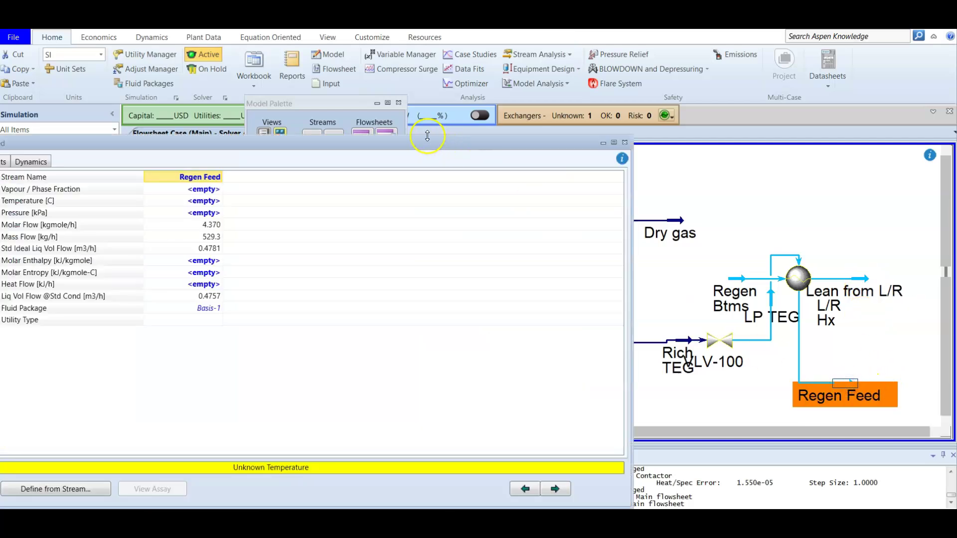
drag(428, 143, 638, 110)
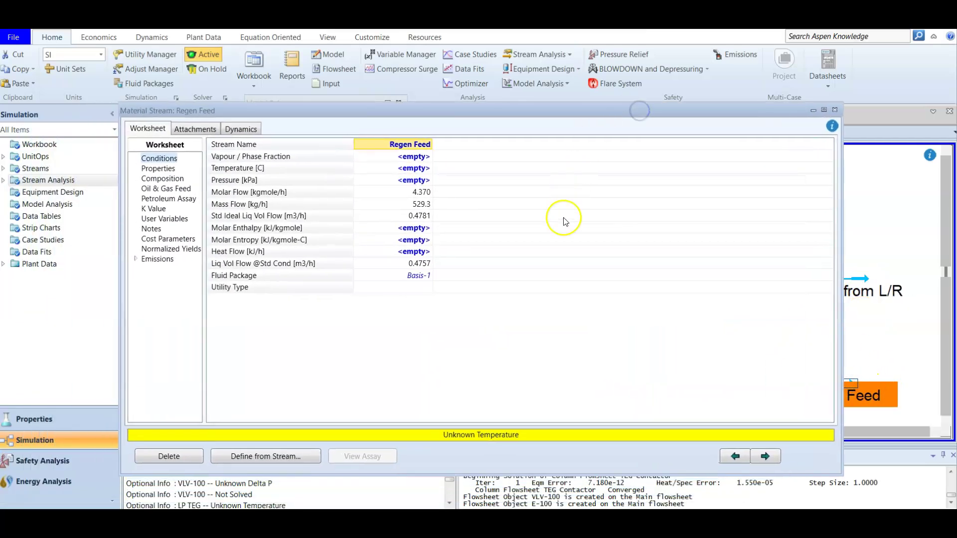
click(411, 168)
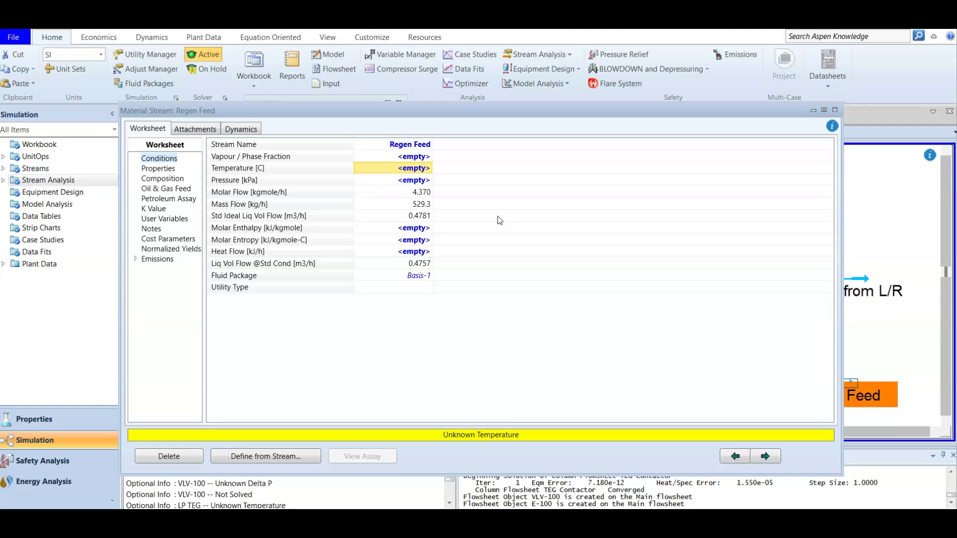
text(105)
key(Return)
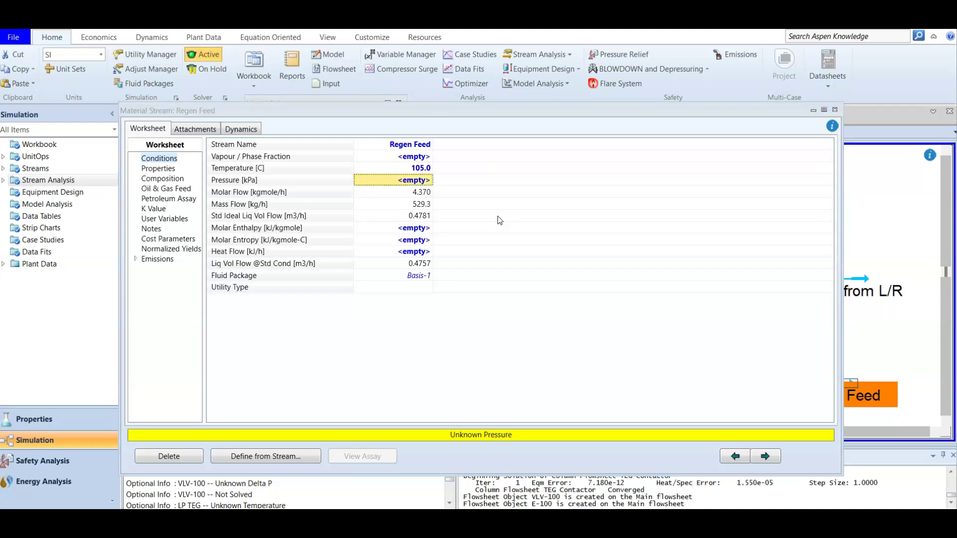
text(1)
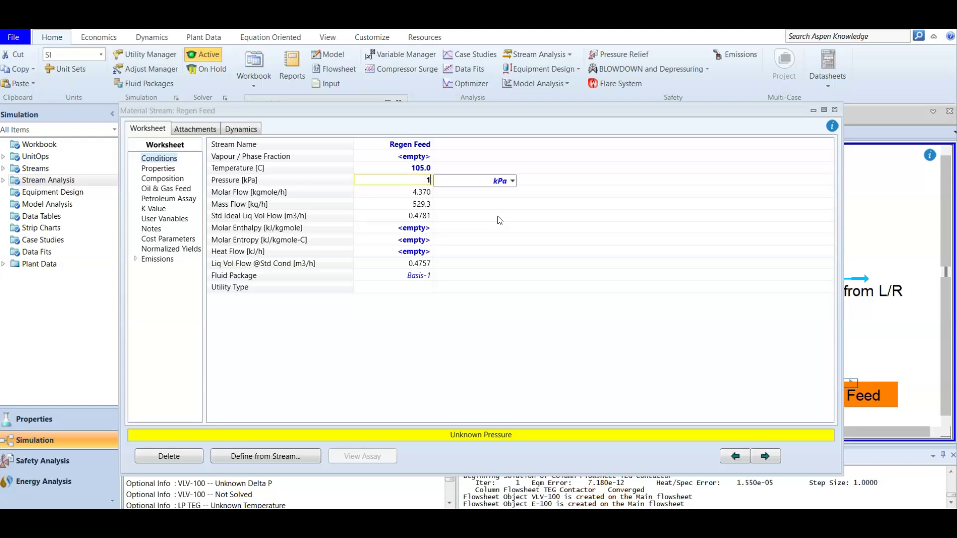
text(10)
key(Return)
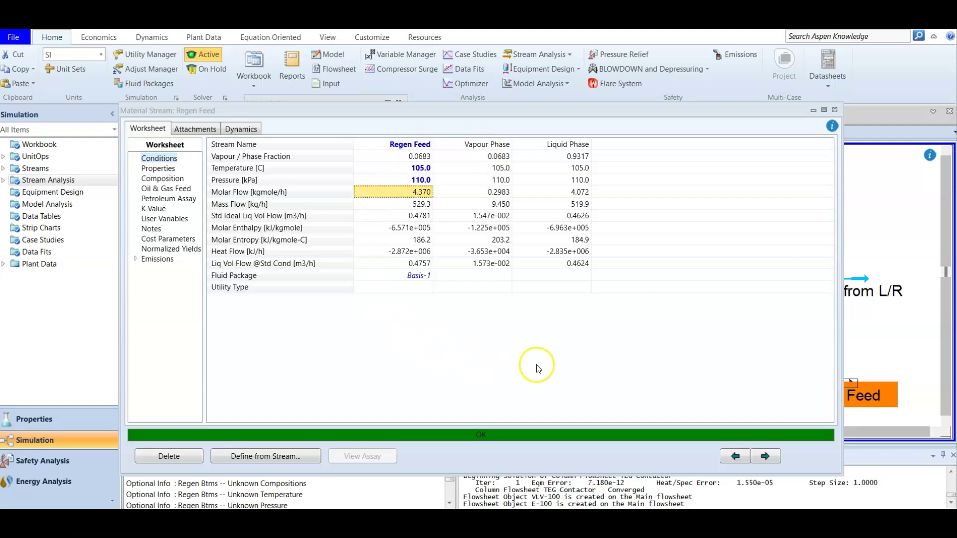
click(834, 110)
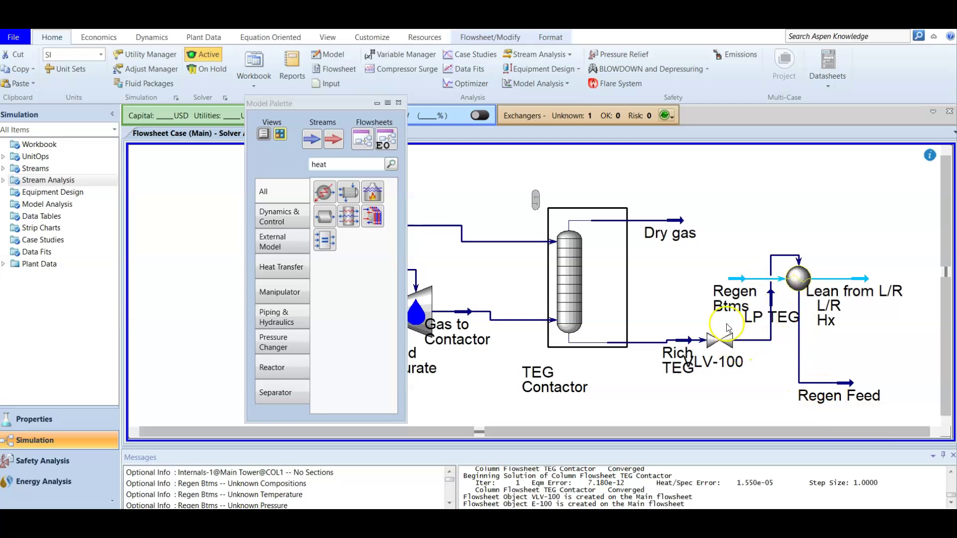
- Check the calculated pressure drop in the parameters of valve VLV-100 and close its settings
mouse_move(711, 361)
double_click(719, 340)
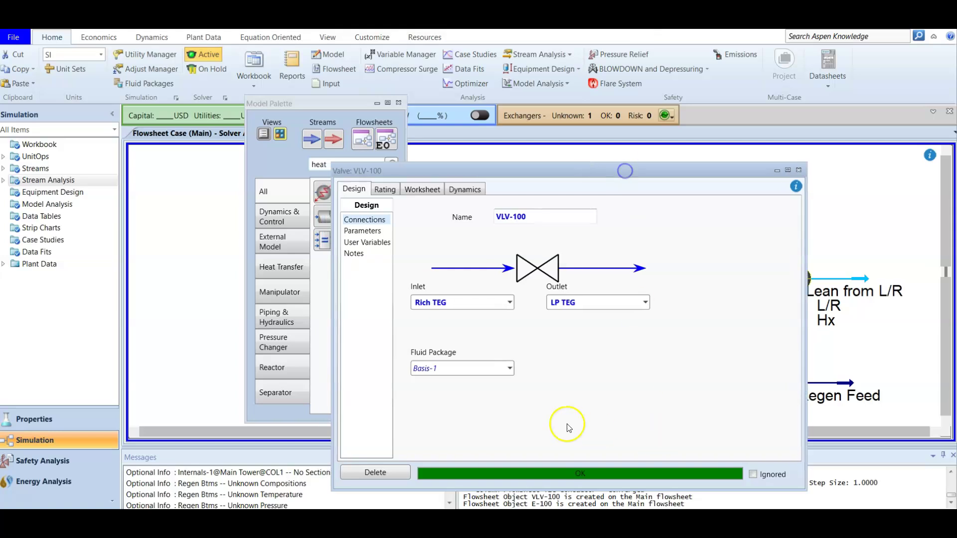
click(364, 231)
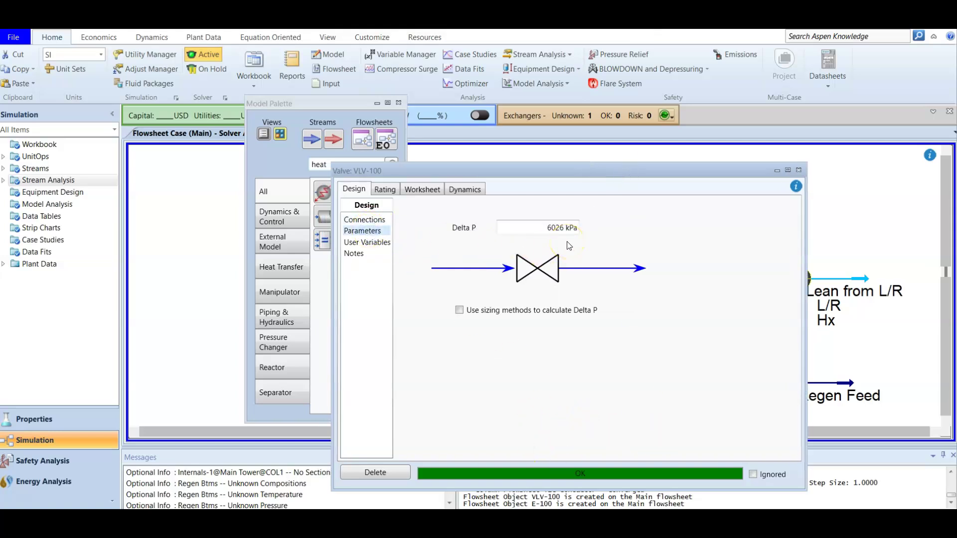
mouse_move(558, 238)
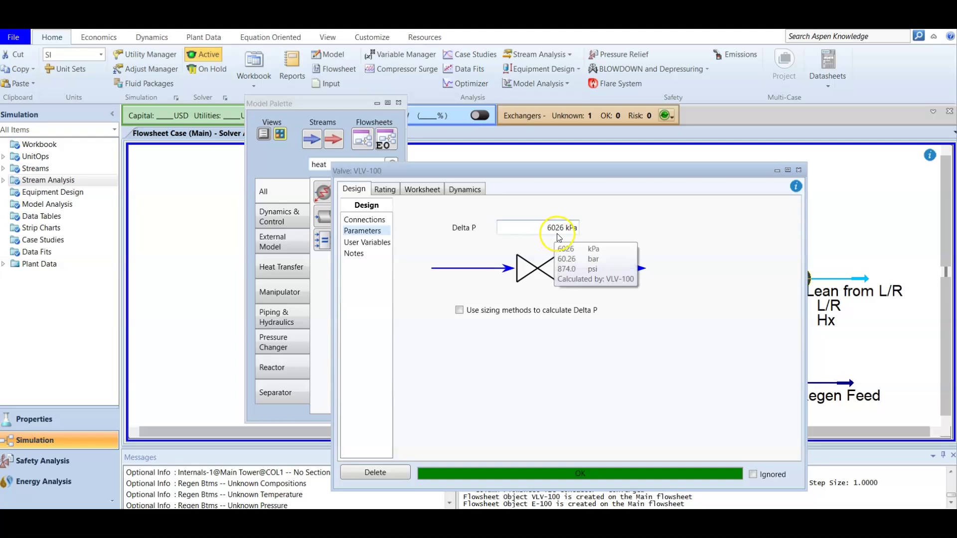
click(799, 170)
click(822, 202)
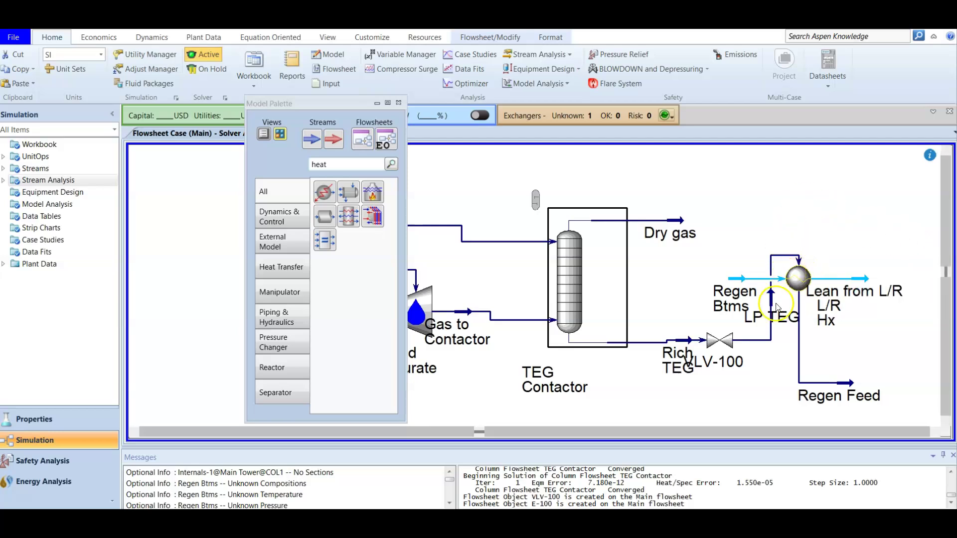
mouse_move(744, 356)
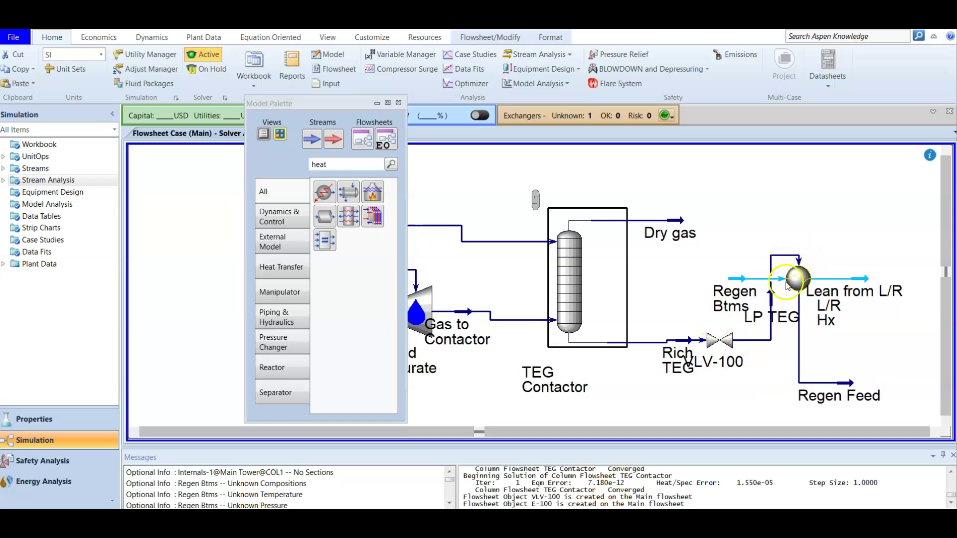